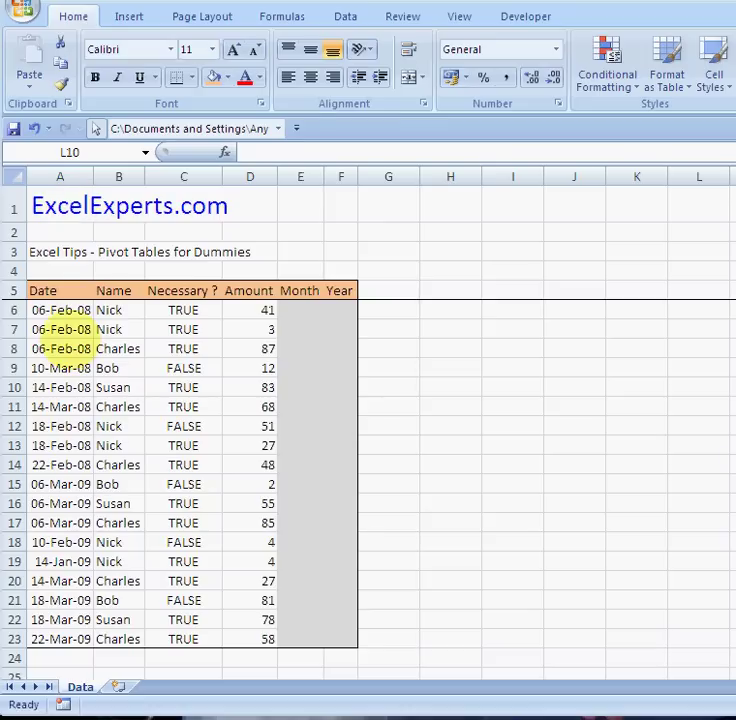
Step: Inspect the Date, Name, Necessary ? and Amount values in the data table
{"action": "left_click", "coordinate": [60, 312]}
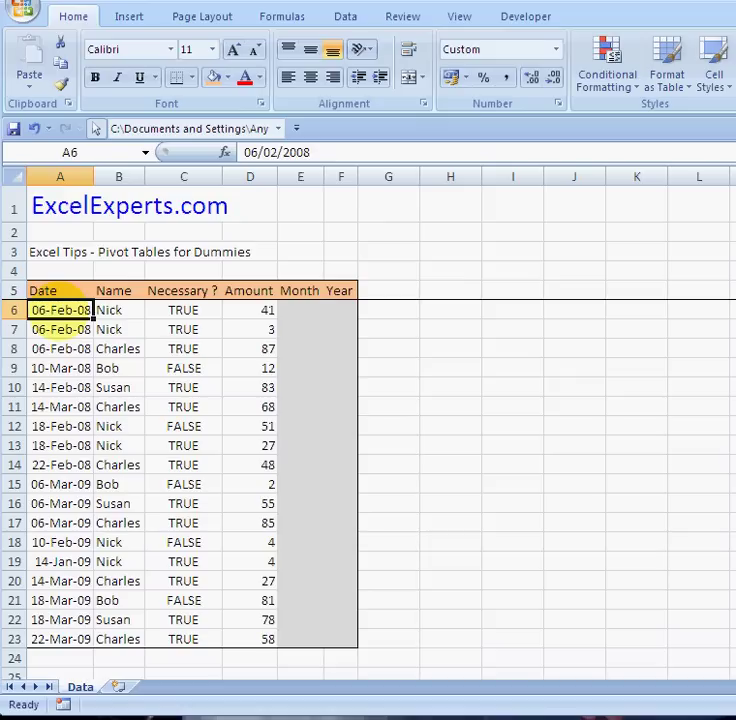
{"action": "left_click_drag", "start_coordinate": [58, 314], "coordinate": [60, 462]}
{"action": "left_click_drag", "start_coordinate": [58, 312], "coordinate": [58, 333]}
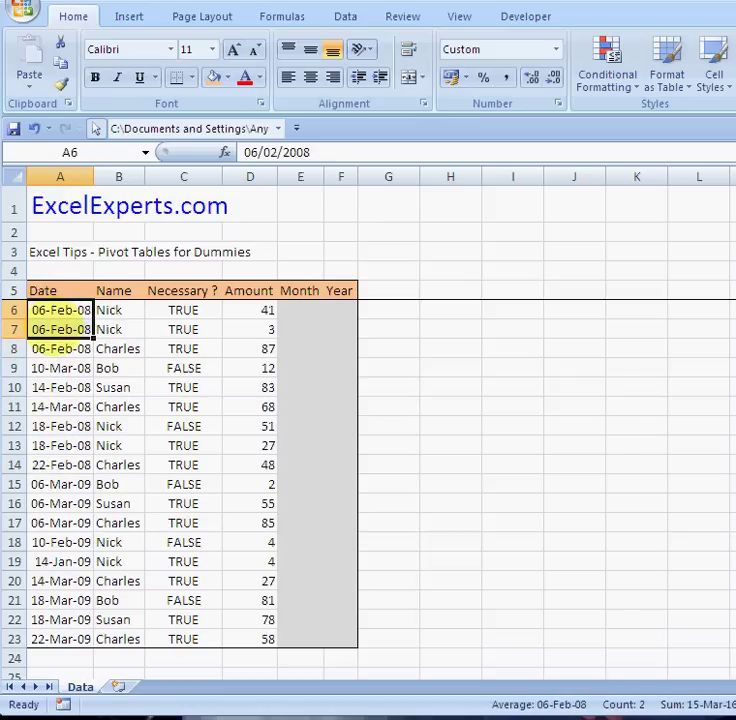
{"action": "left_click", "coordinate": [108, 312]}
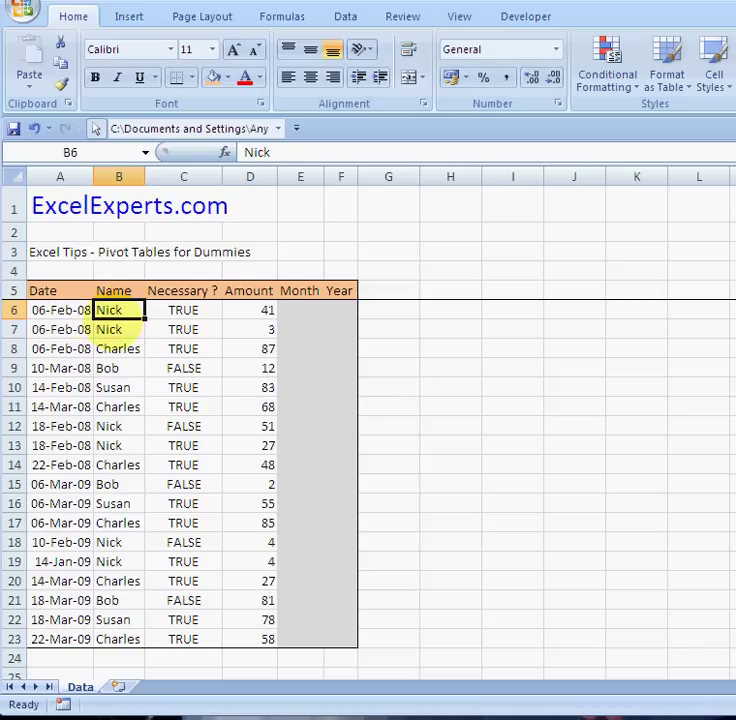
{"action": "left_click", "coordinate": [118, 348]}
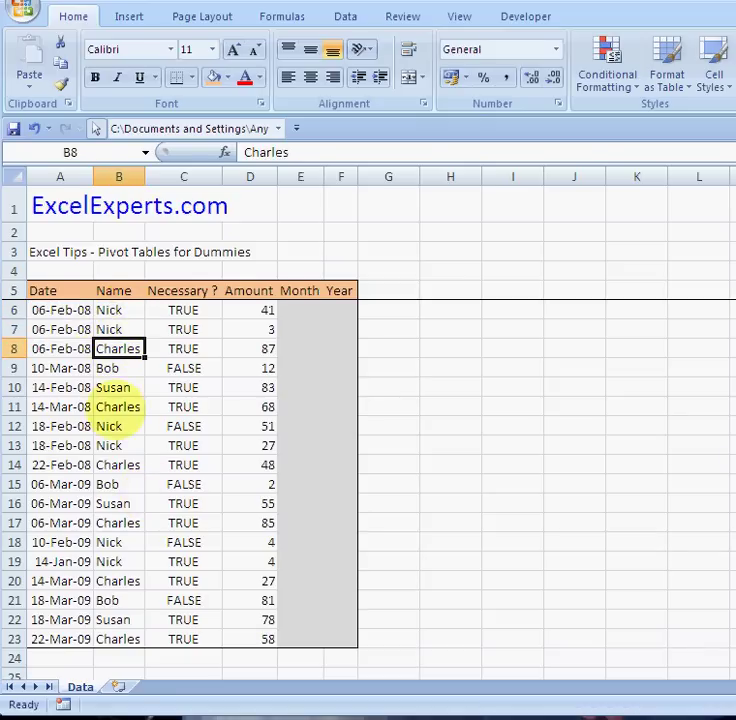
{"action": "left_click", "coordinate": [172, 312]}
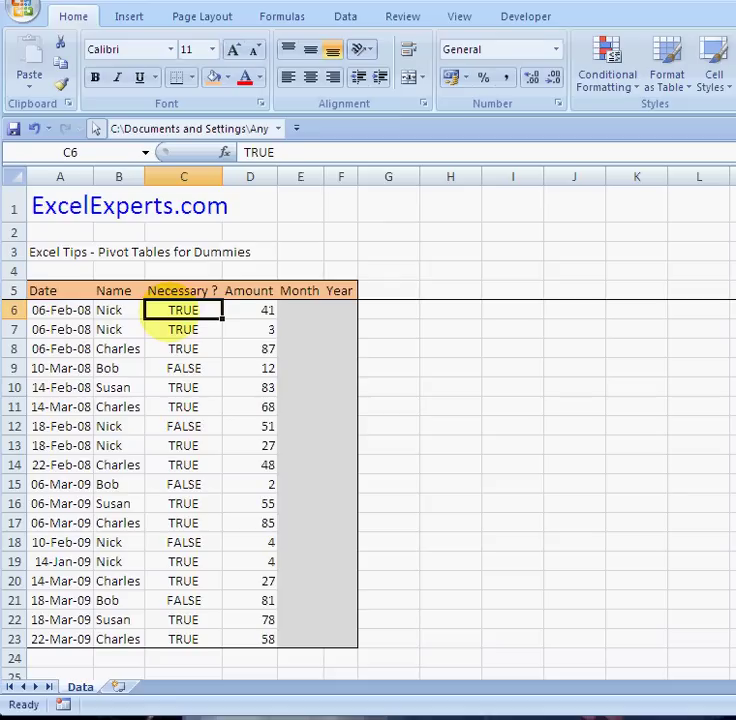
{"action": "left_click", "coordinate": [176, 366]}
{"action": "left_click", "coordinate": [180, 314]}
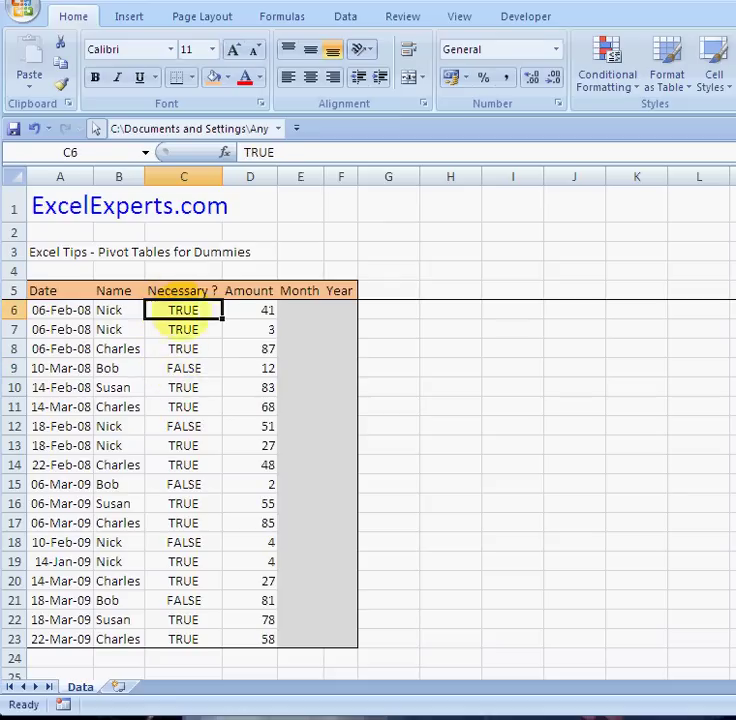
{"action": "key", "text": "Right"}
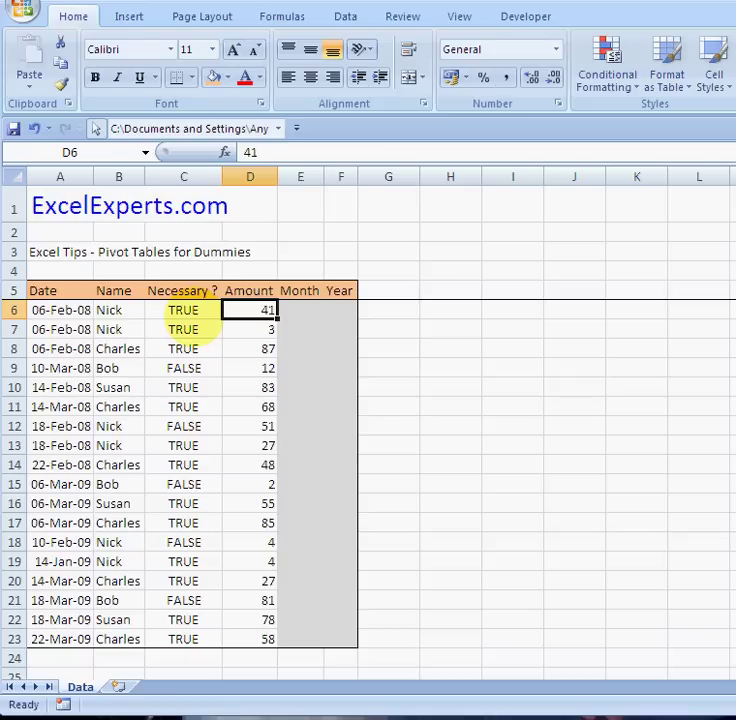
Step: Enter =MONTH(A6) in E6 and fill it down the Month column
{"action": "left_click", "coordinate": [300, 309]}
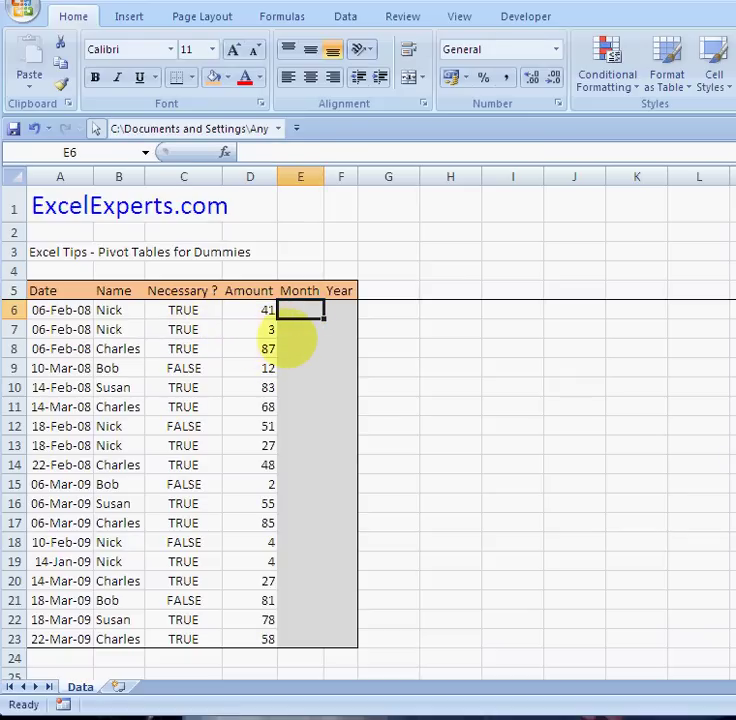
{"action": "type", "text": "=month"}
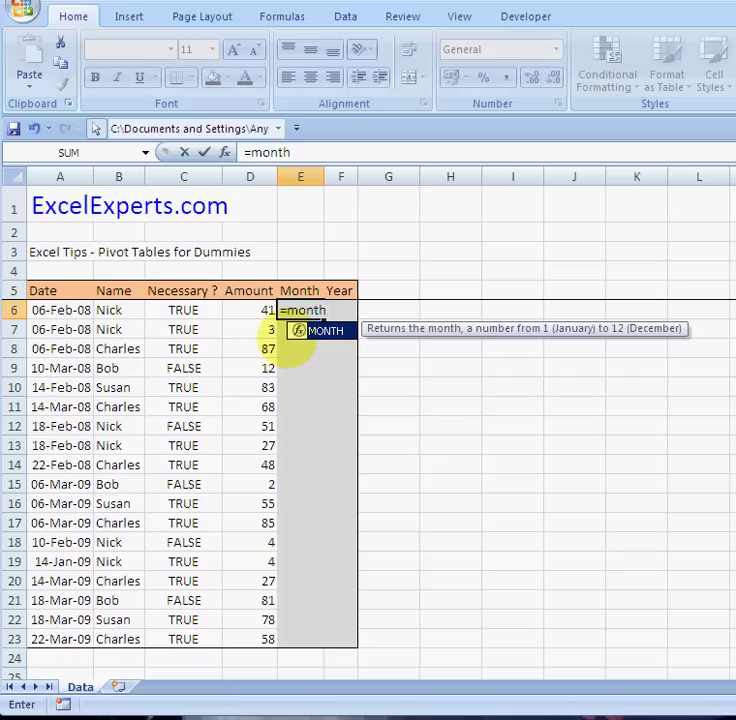
{"action": "key", "text": "ctrl+shift+a"}
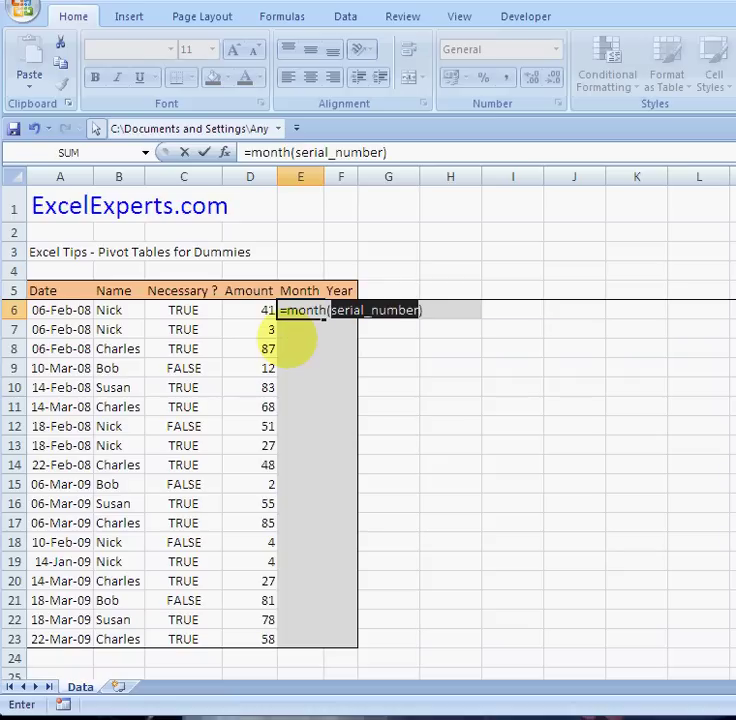
{"action": "left_click", "coordinate": [62, 310]}
{"action": "key", "text": "Return"}
{"action": "left_click", "coordinate": [316, 312]}
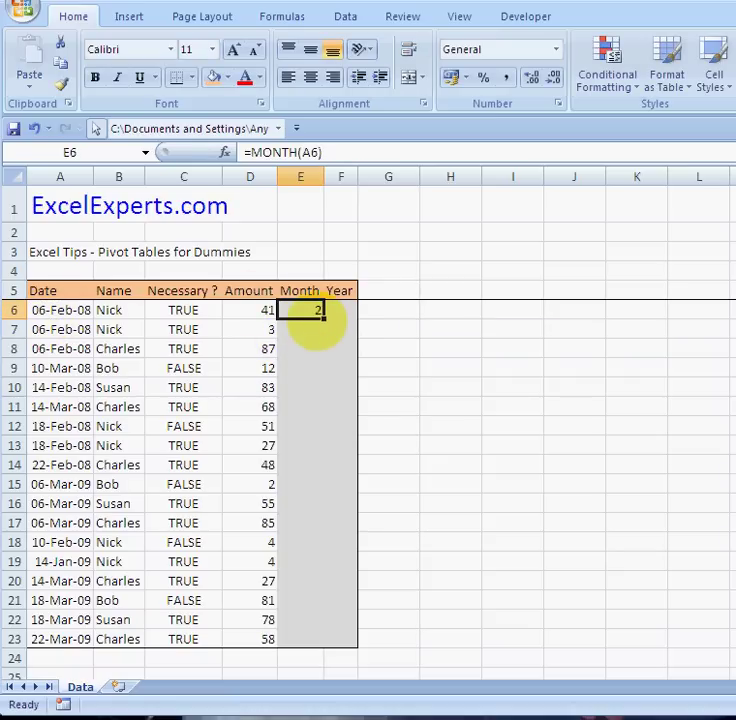
{"action": "double_click", "coordinate": [324, 318]}
{"action": "left_click", "coordinate": [320, 314]}
Step: Enter =YEAR(A6) in F6 and fill it down the Year column to row 23
{"action": "left_click", "coordinate": [338, 312]}
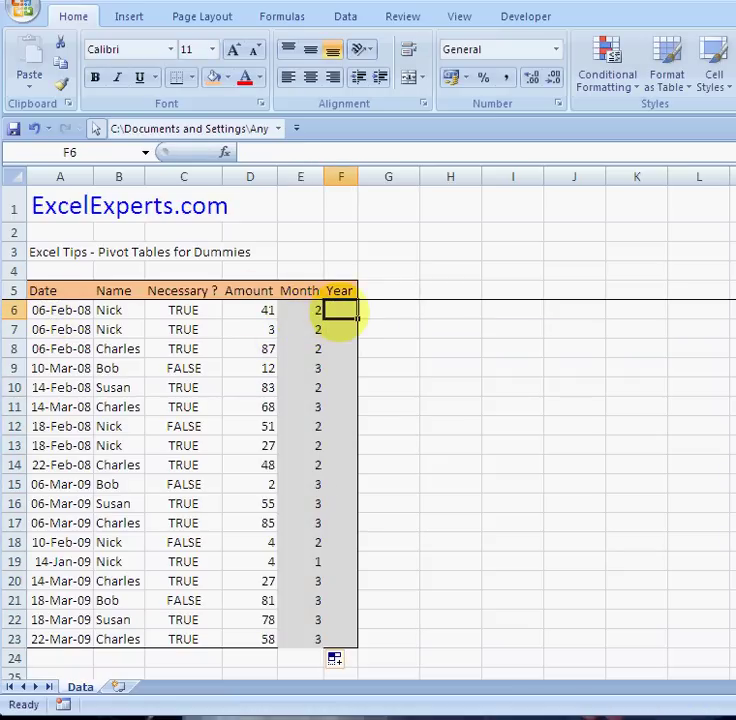
{"action": "type", "text": "=y"}
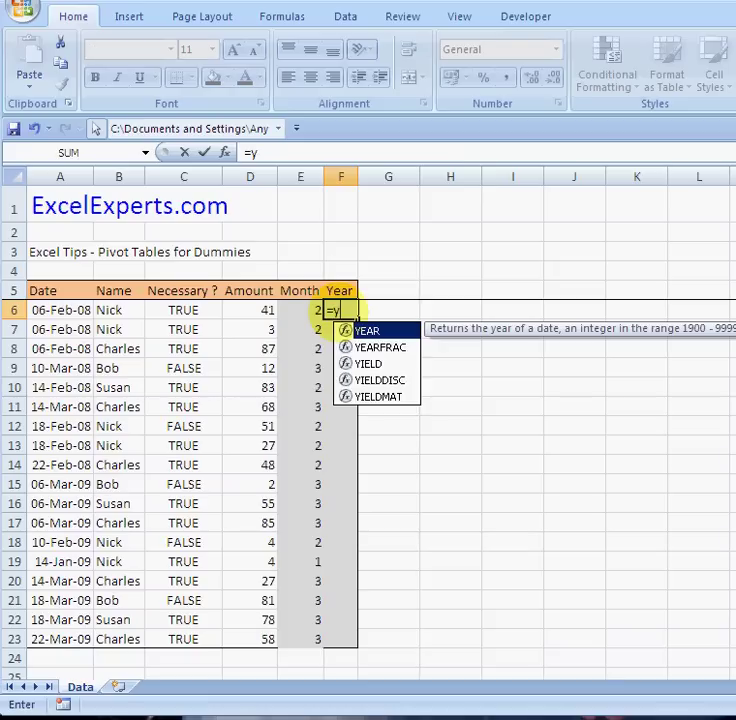
{"action": "type", "text": "ear(serial_number"}
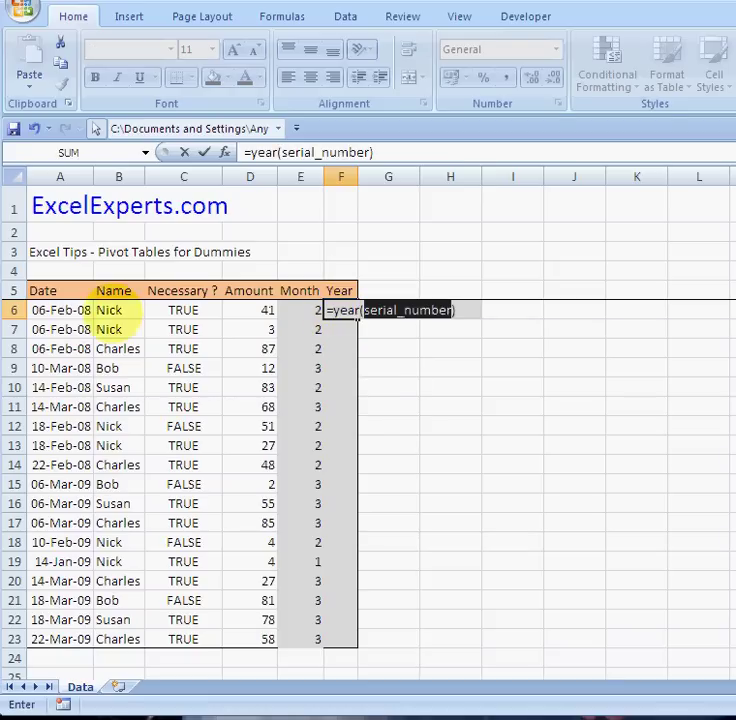
{"action": "left_click", "coordinate": [62, 310]}
{"action": "key", "text": "Return"}
{"action": "left_click", "coordinate": [348, 312]}
{"action": "double_click", "coordinate": [356, 318]}
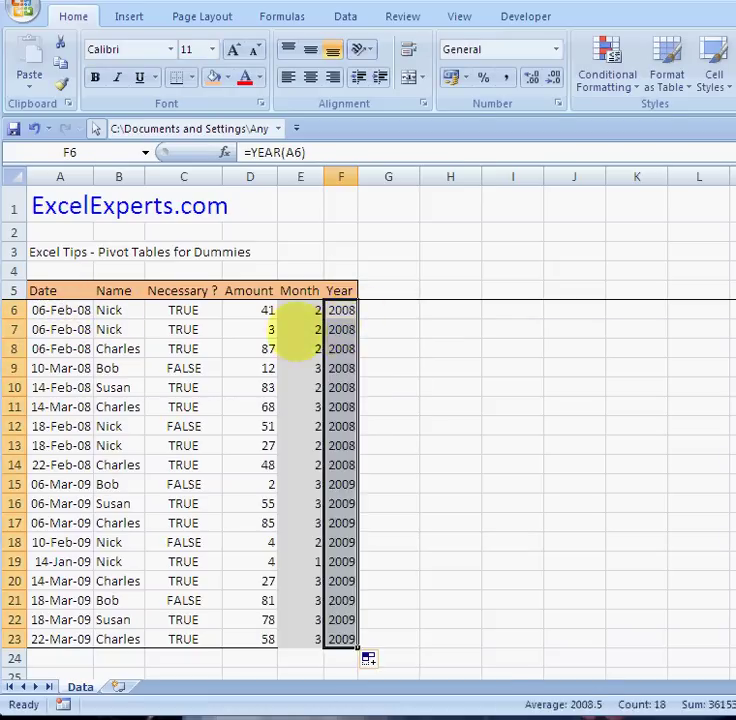
{"action": "left_click", "coordinate": [299, 330]}
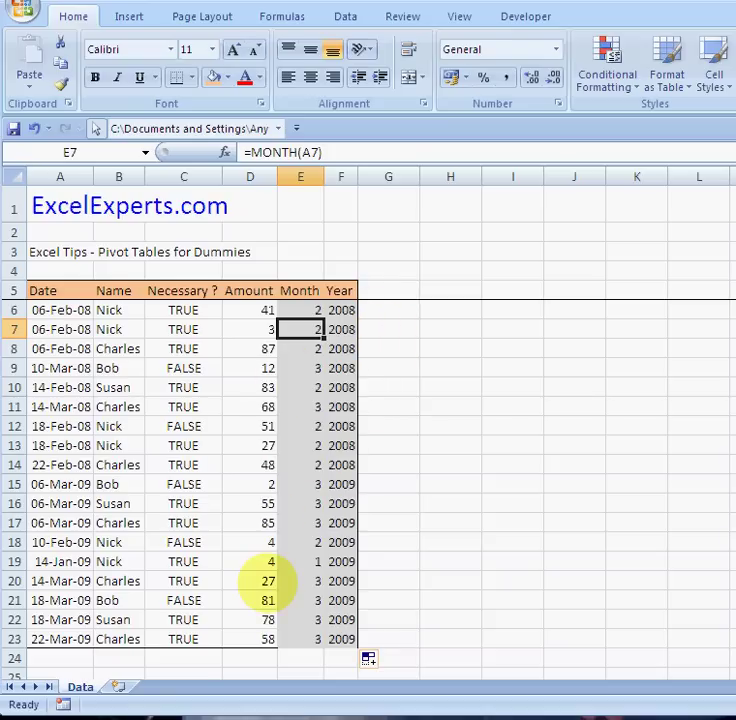
{"action": "left_click", "coordinate": [60, 288]}
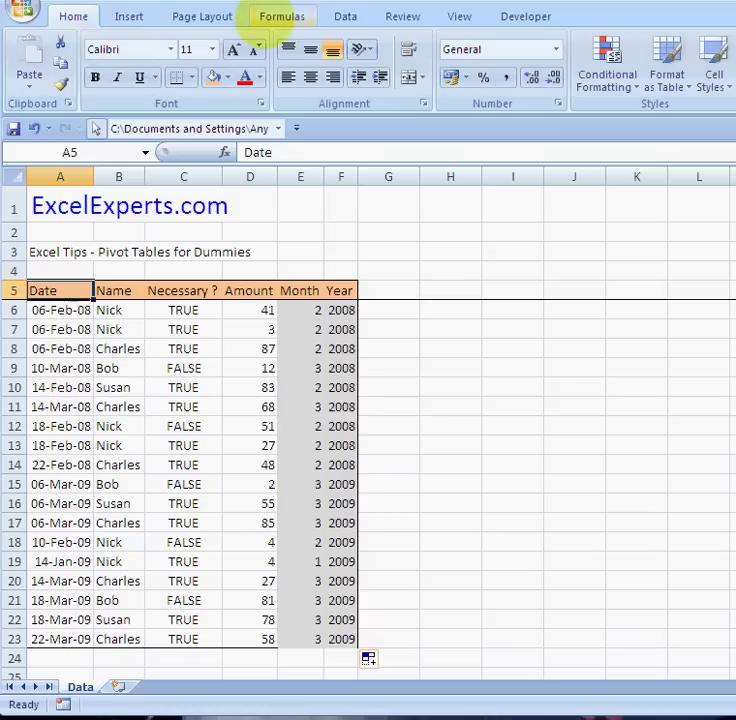
Step: Insert a PivotTable from the data table, starting at A5, onto a new worksheet, Sheet2
{"action": "left_click", "coordinate": [128, 16]}
{"action": "left_click", "coordinate": [35, 78]}
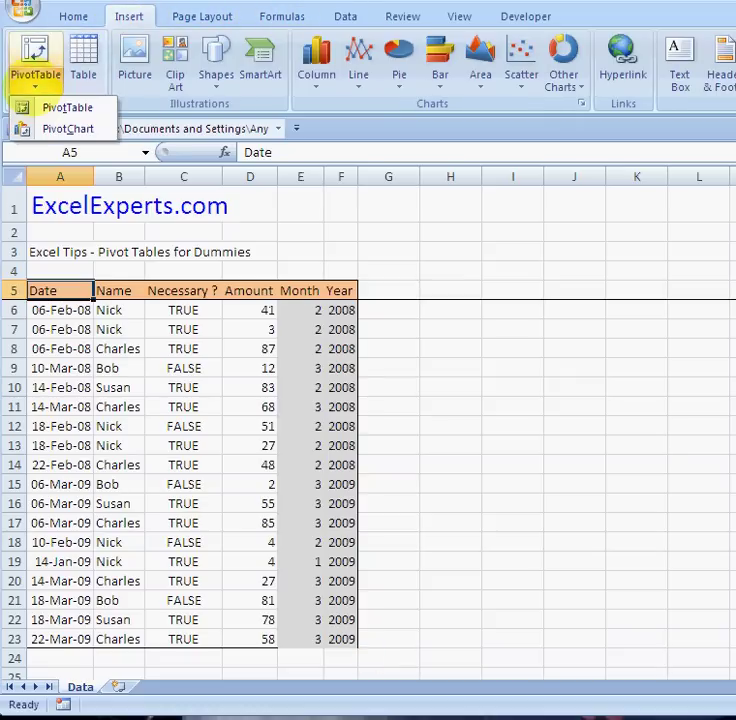
{"action": "left_click", "coordinate": [45, 108]}
{"action": "left_click", "coordinate": [214, 205]}
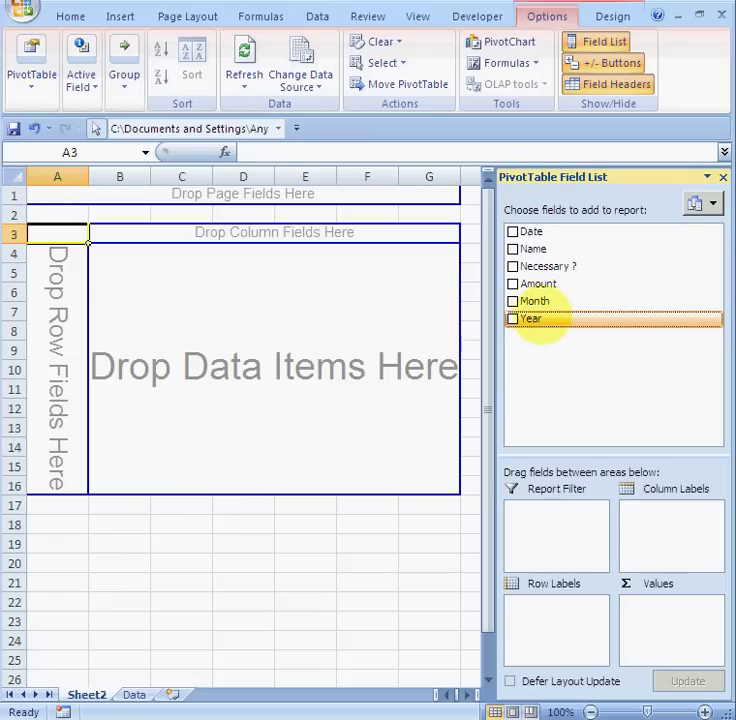
Step: Place Year and Name as row fields and Sum of Amount as values, totalling 814
{"action": "left_click_drag", "start_coordinate": [525, 314], "coordinate": [54, 313]}
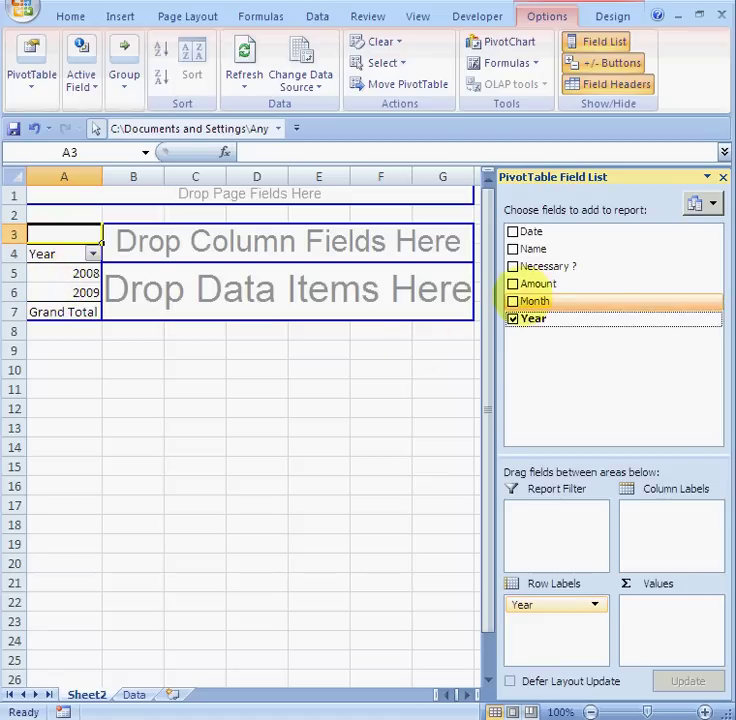
{"action": "left_click_drag", "start_coordinate": [530, 249], "coordinate": [100, 245]}
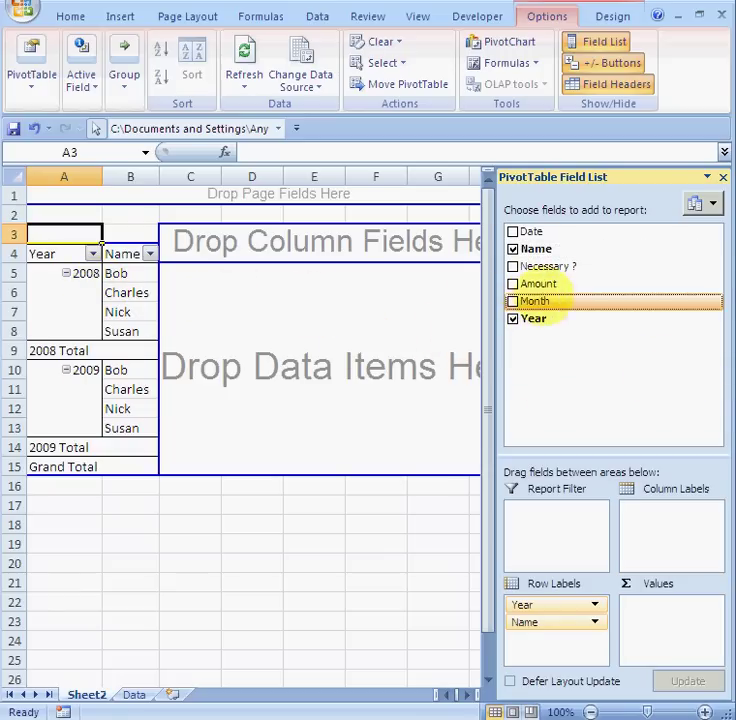
{"action": "left_click_drag", "start_coordinate": [539, 290], "coordinate": [275, 318]}
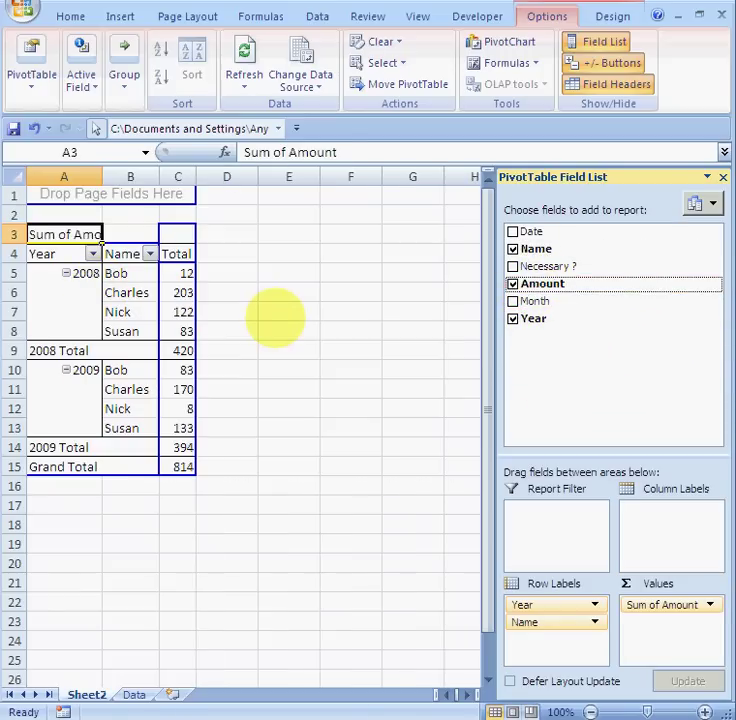
{"action": "left_click", "coordinate": [170, 272]}
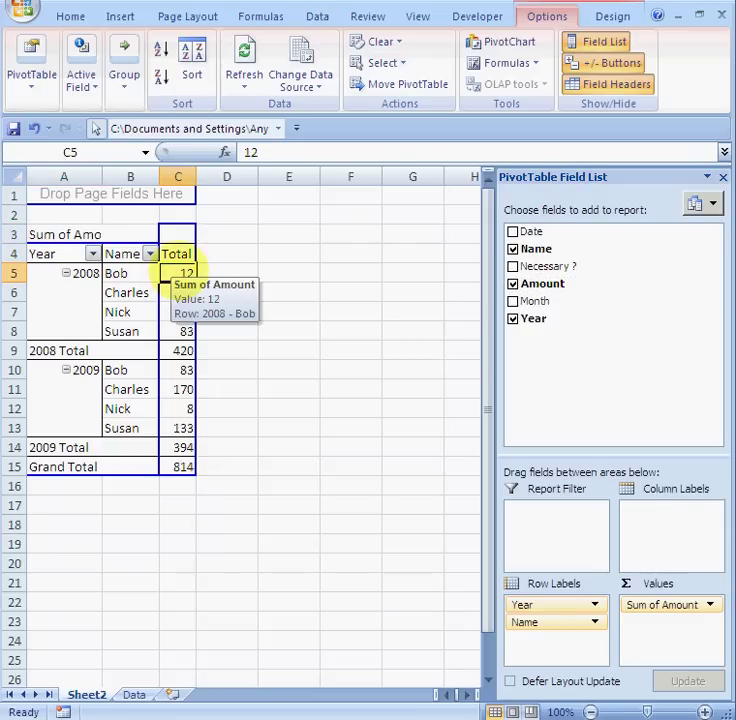
{"action": "right_click", "coordinate": [170, 270]}
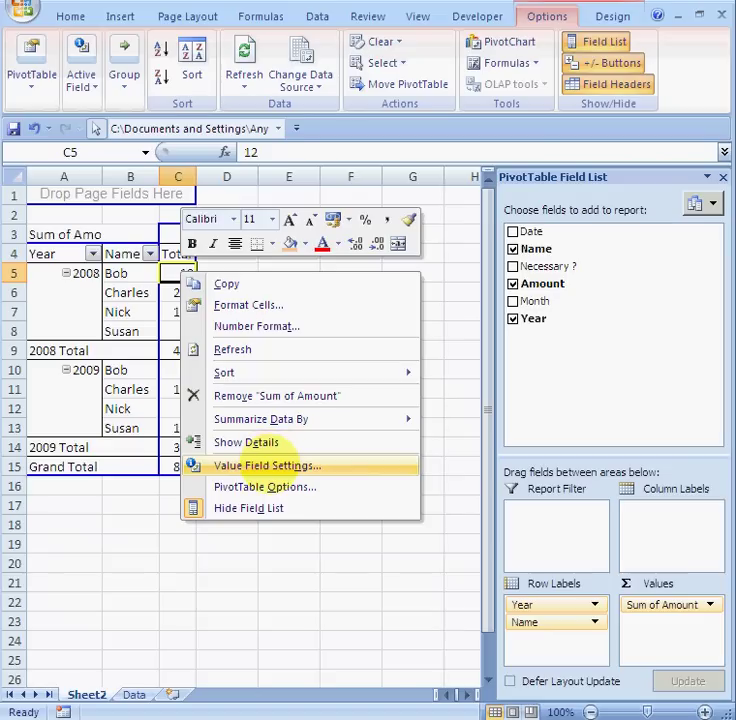
{"action": "left_click", "coordinate": [268, 465]}
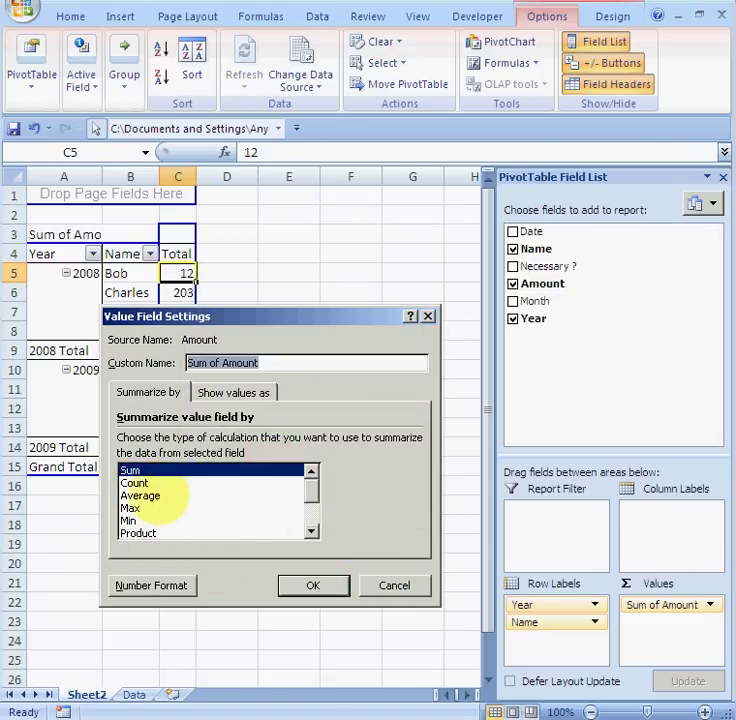
{"action": "left_click", "coordinate": [132, 483]}
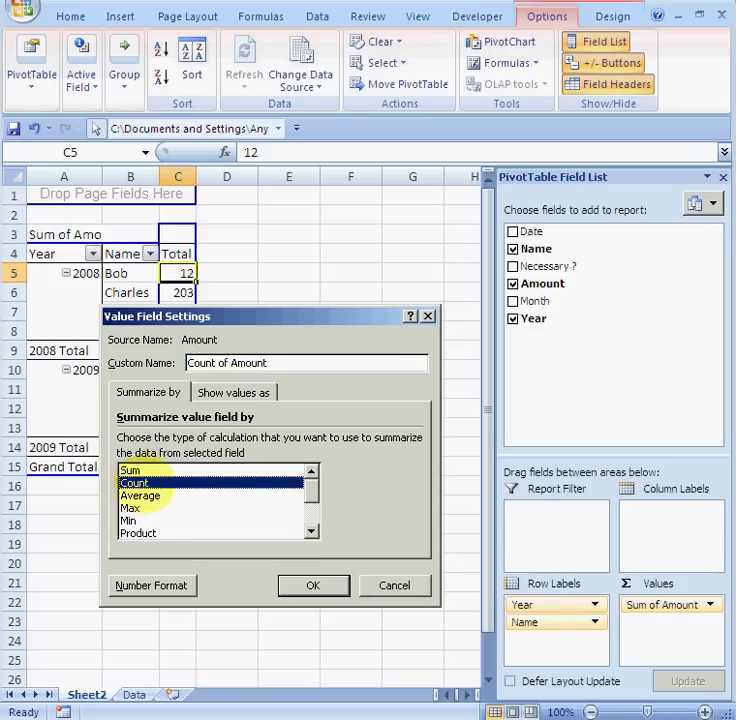
{"action": "left_click", "coordinate": [126, 470]}
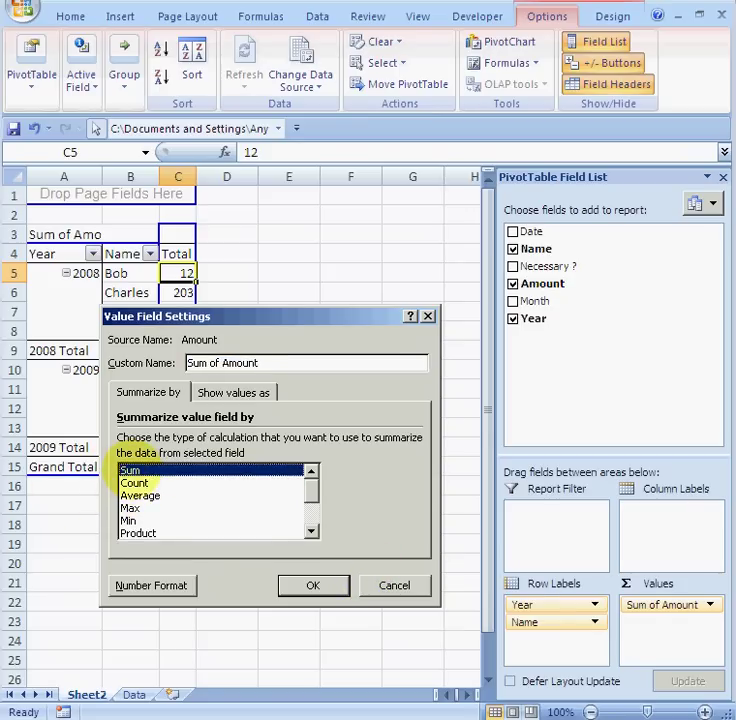
{"action": "left_click", "coordinate": [378, 586]}
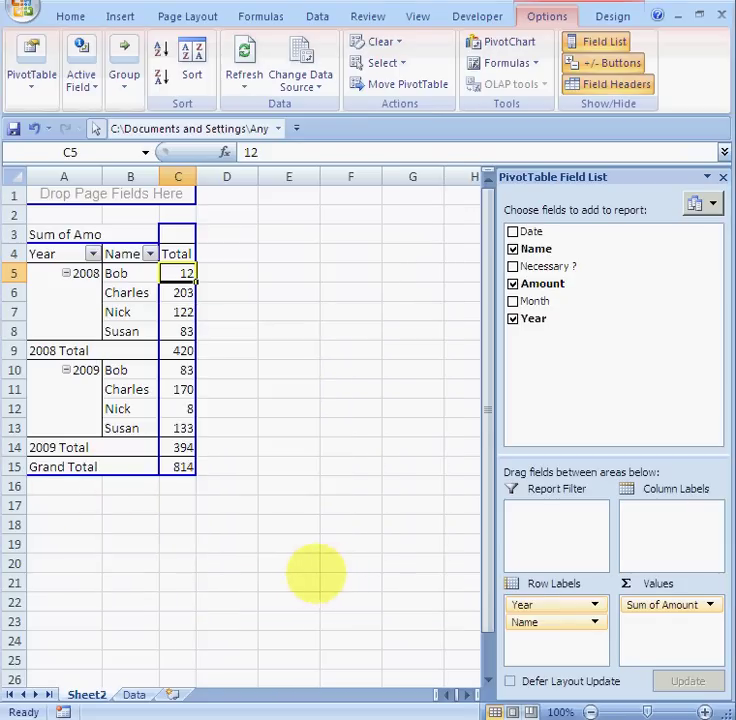
{"action": "left_click", "coordinate": [106, 561]}
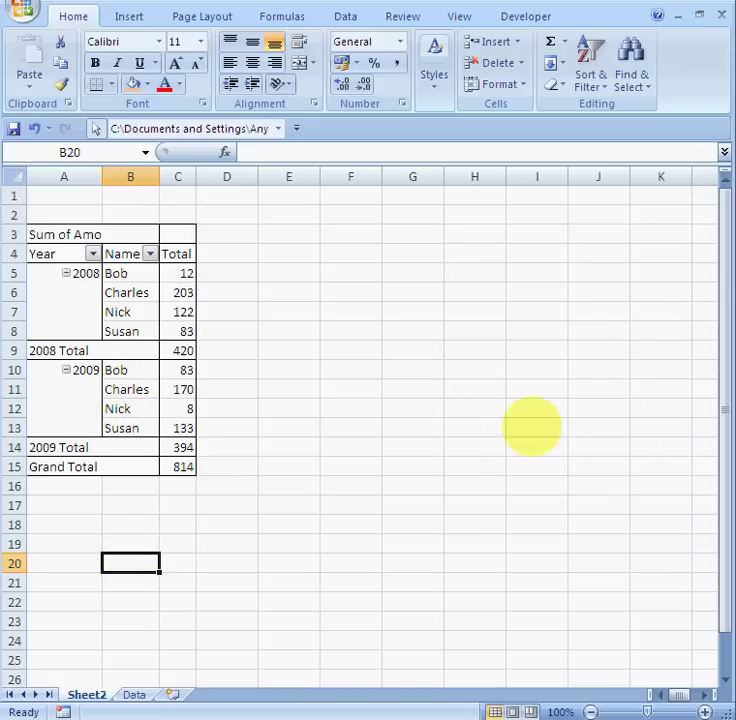
{"action": "left_click", "coordinate": [128, 311]}
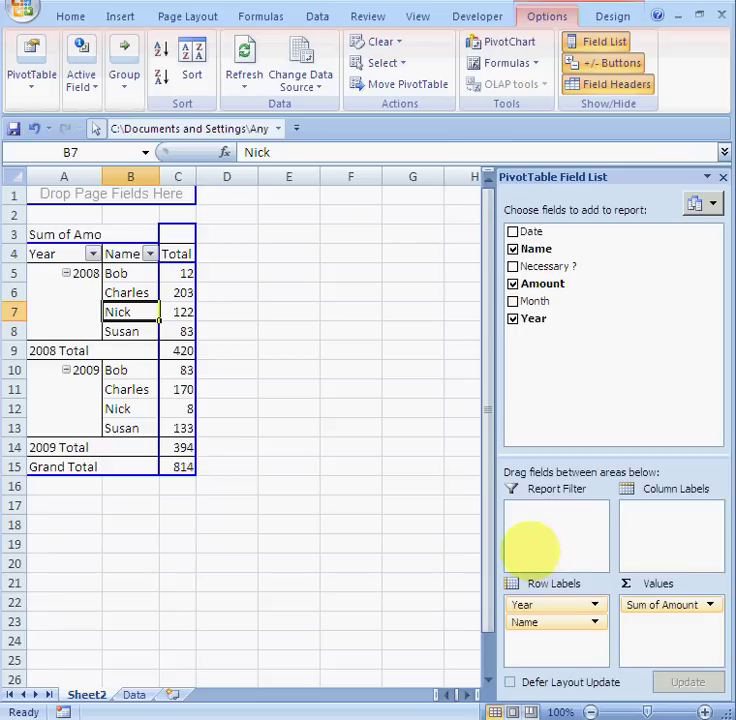
Step: Set the Year field's Subtotals to None in Field Settings
{"action": "mouse_move", "coordinate": [183, 345]}
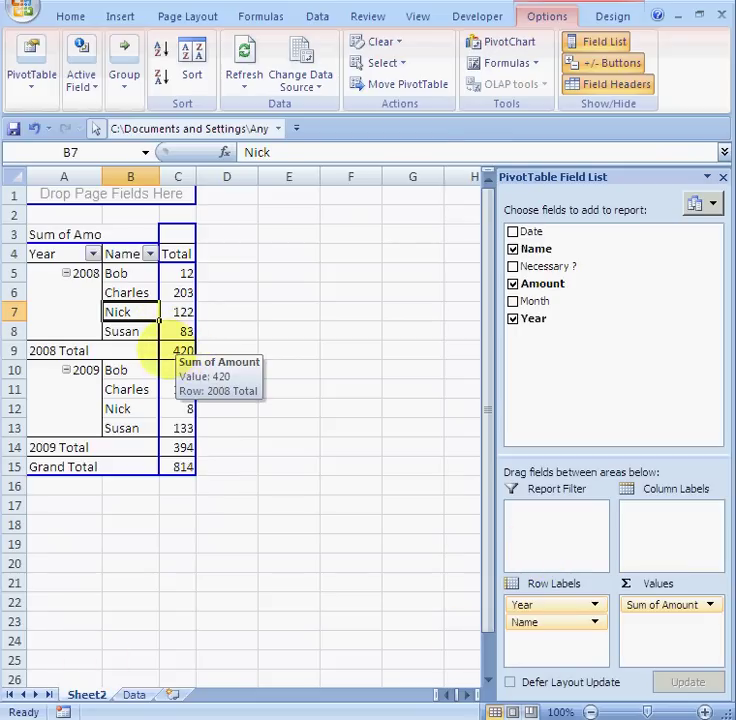
{"action": "left_click", "coordinate": [46, 350]}
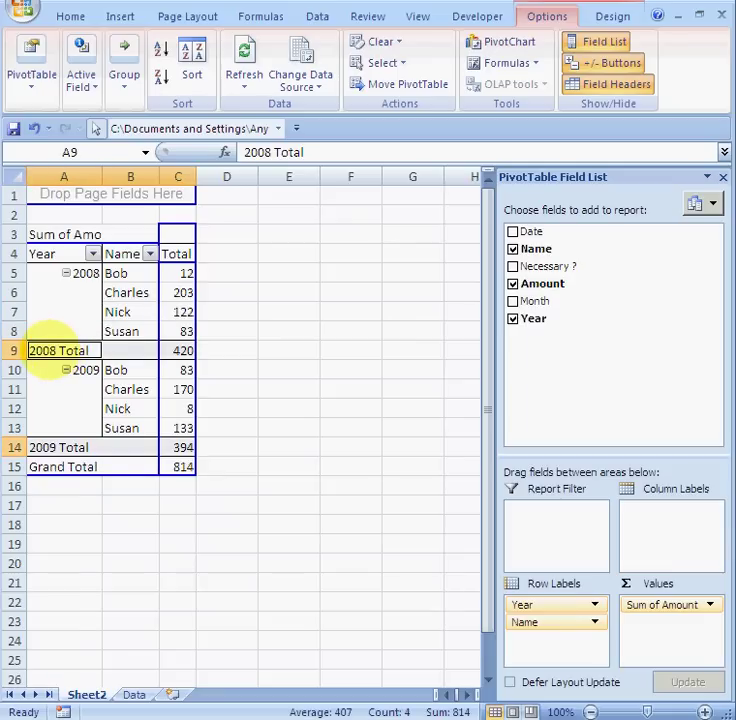
{"action": "right_click", "coordinate": [50, 350]}
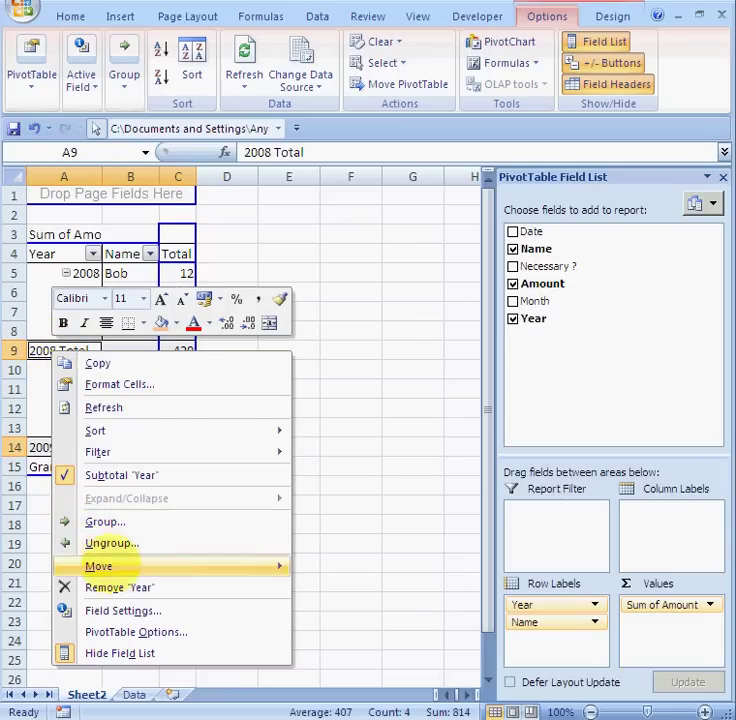
{"action": "left_click", "coordinate": [106, 610]}
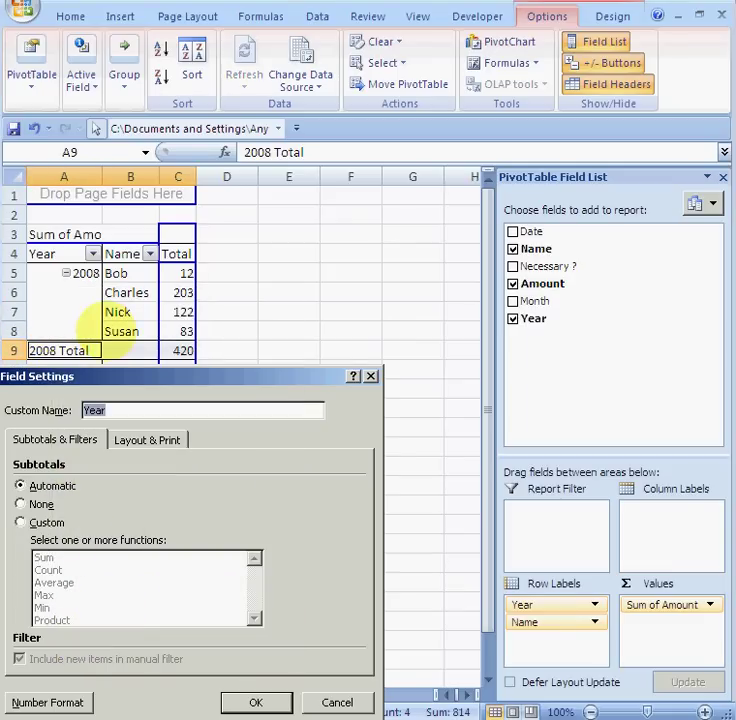
{"action": "left_click_drag", "start_coordinate": [110, 376], "coordinate": [160, 293]}
{"action": "left_click", "coordinate": [70, 420]}
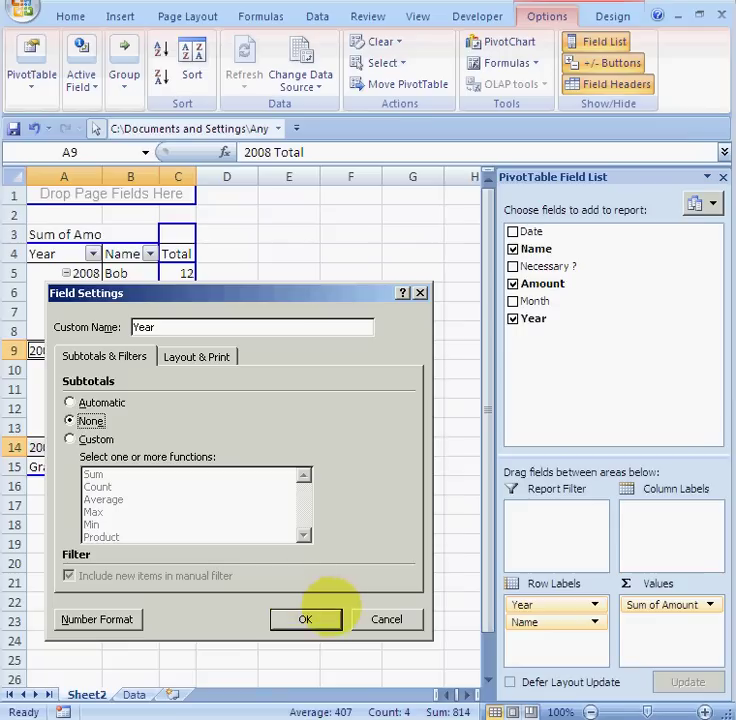
{"action": "left_click", "coordinate": [312, 612]}
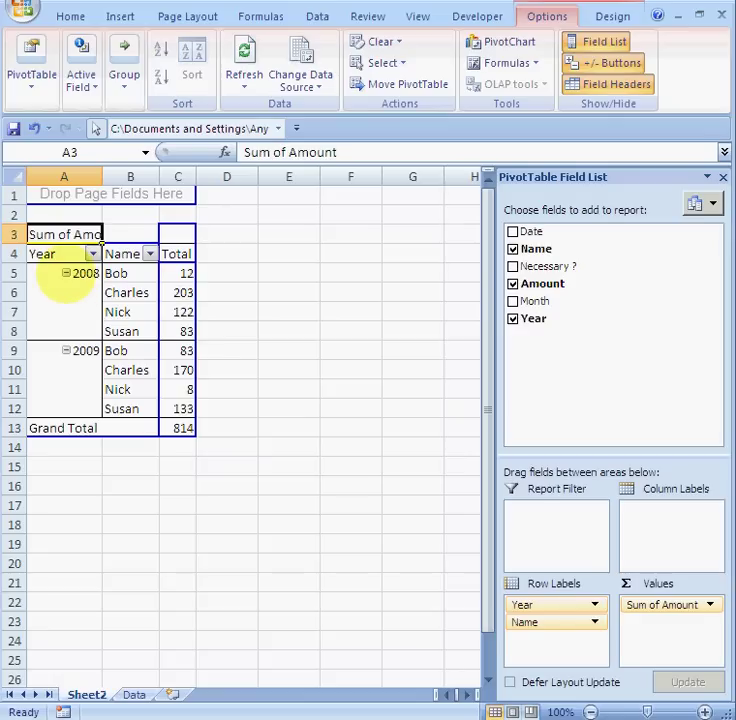
Step: Collapse and re-expand the 2008 and 2009 groups, then insert Month between Year and Name
{"action": "left_click", "coordinate": [66, 274]}
{"action": "left_click", "coordinate": [66, 292]}
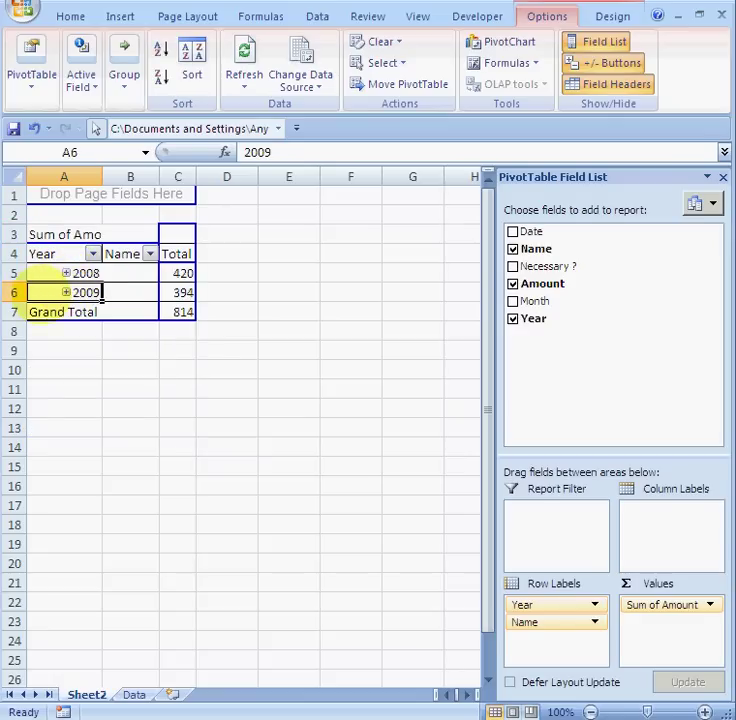
{"action": "left_click", "coordinate": [66, 292]}
{"action": "left_click", "coordinate": [66, 273]}
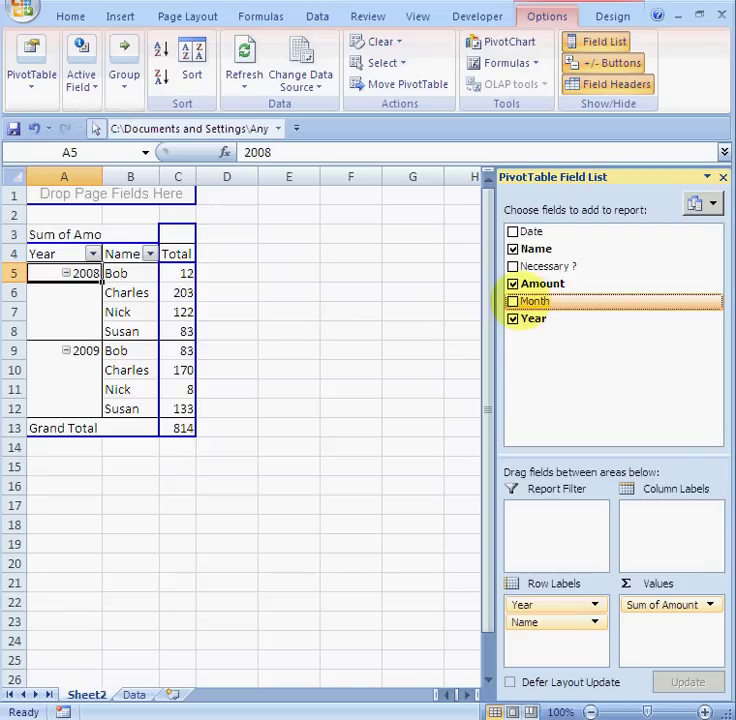
{"action": "left_click_drag", "start_coordinate": [542, 300], "coordinate": [100, 290]}
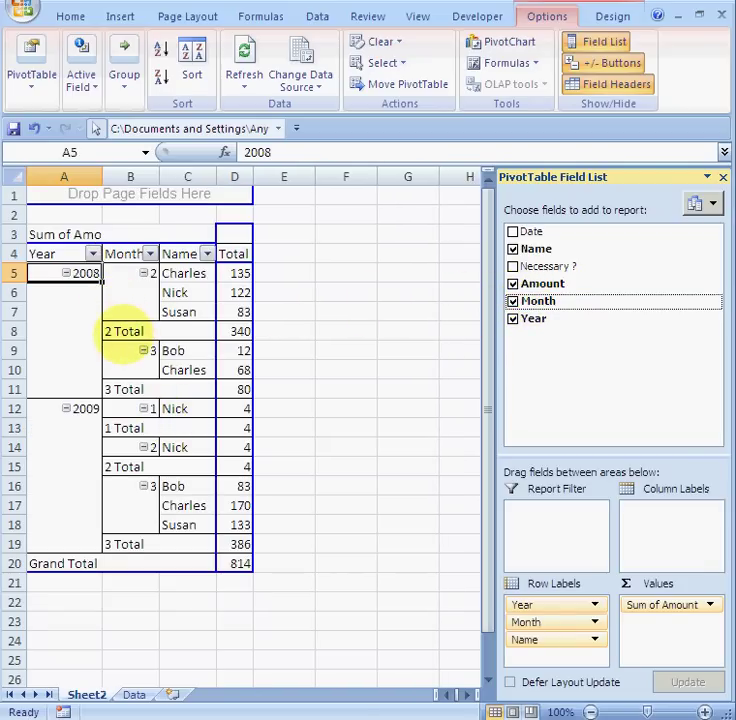
Step: Set the Month field's Subtotals to None in Field Settings
{"action": "left_click", "coordinate": [123, 330]}
{"action": "right_click", "coordinate": [123, 330]}
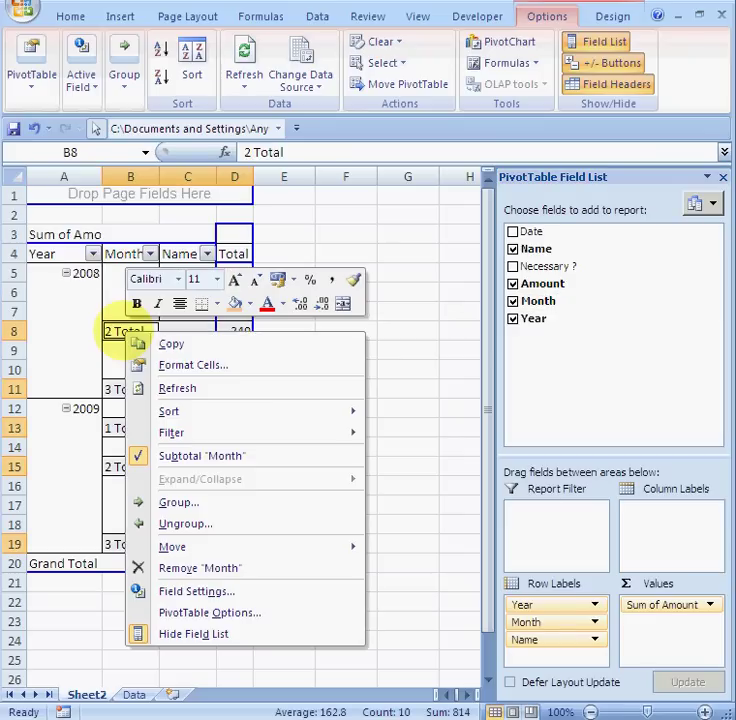
{"action": "left_click", "coordinate": [140, 591]}
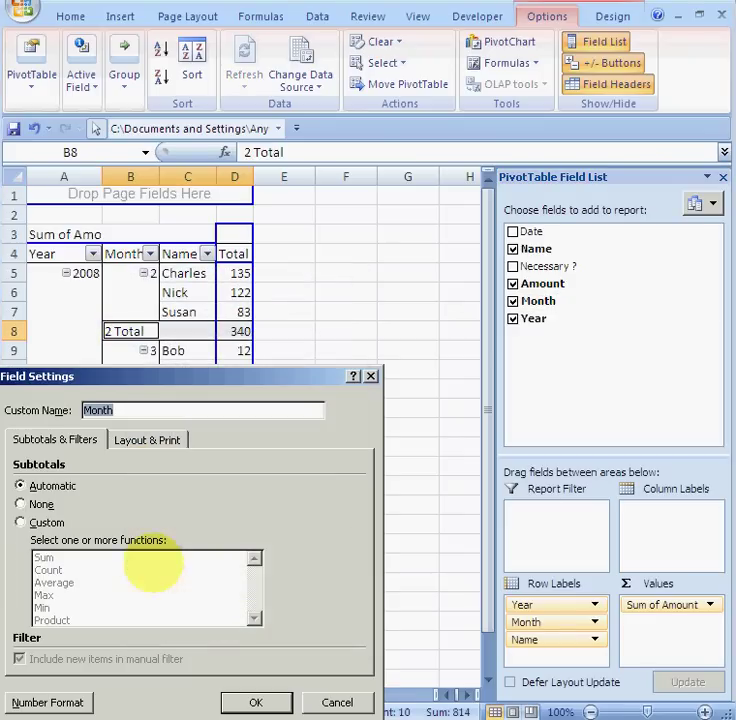
{"action": "left_click", "coordinate": [20, 504]}
{"action": "left_click", "coordinate": [257, 703]}
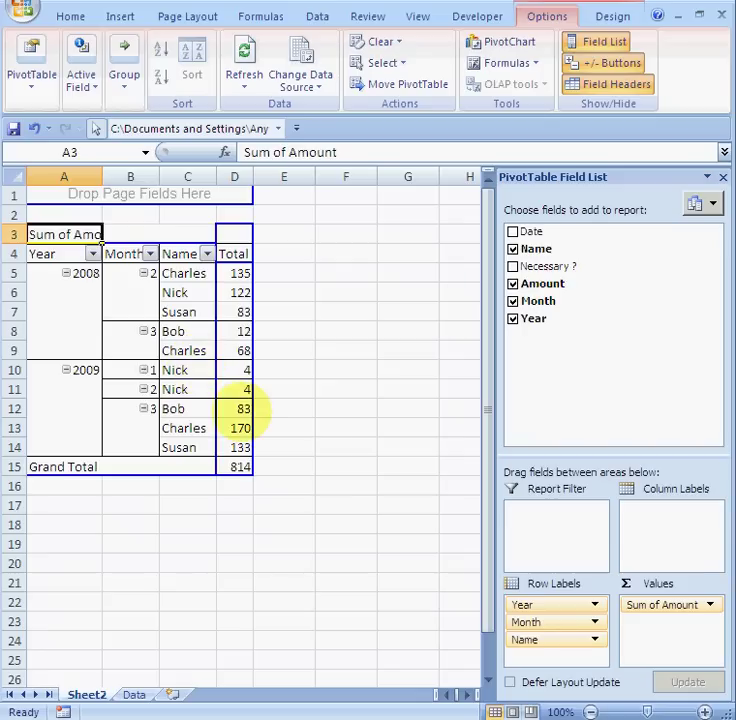
Step: Make Necessary ? a report filter showing only TRUE, giving a Grand Total of 664
{"action": "mouse_move", "coordinate": [241, 407]}
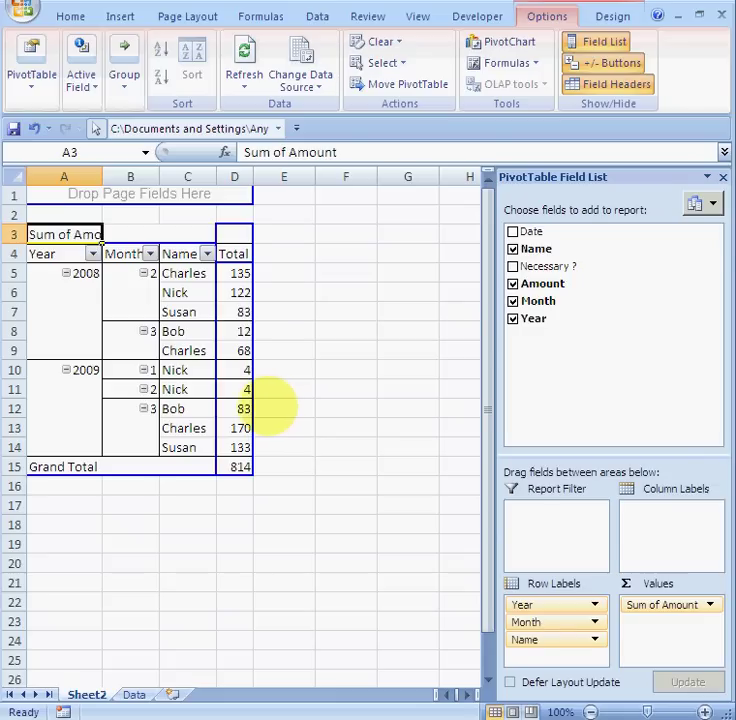
{"action": "left_click", "coordinate": [512, 266]}
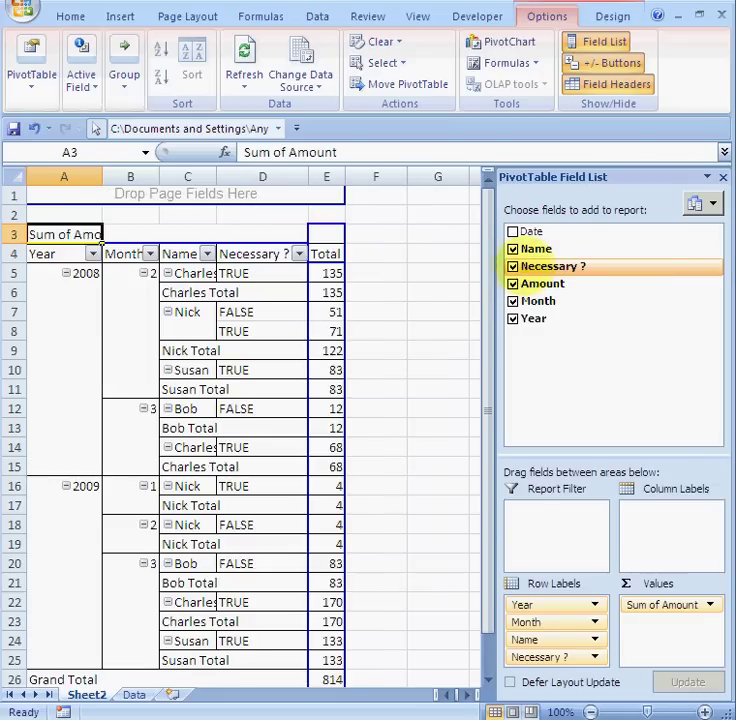
{"action": "left_click_drag", "start_coordinate": [520, 266], "coordinate": [176, 196]}
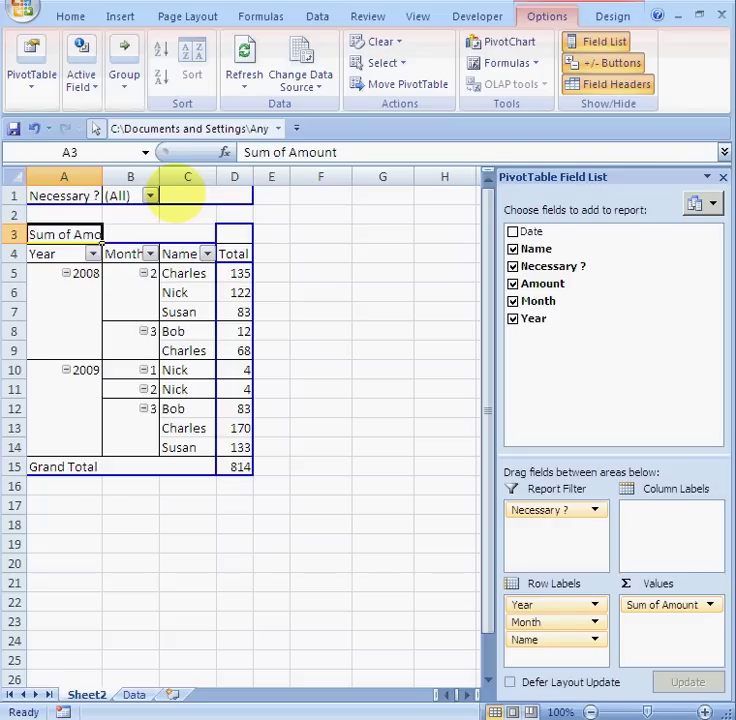
{"action": "left_click", "coordinate": [150, 196]}
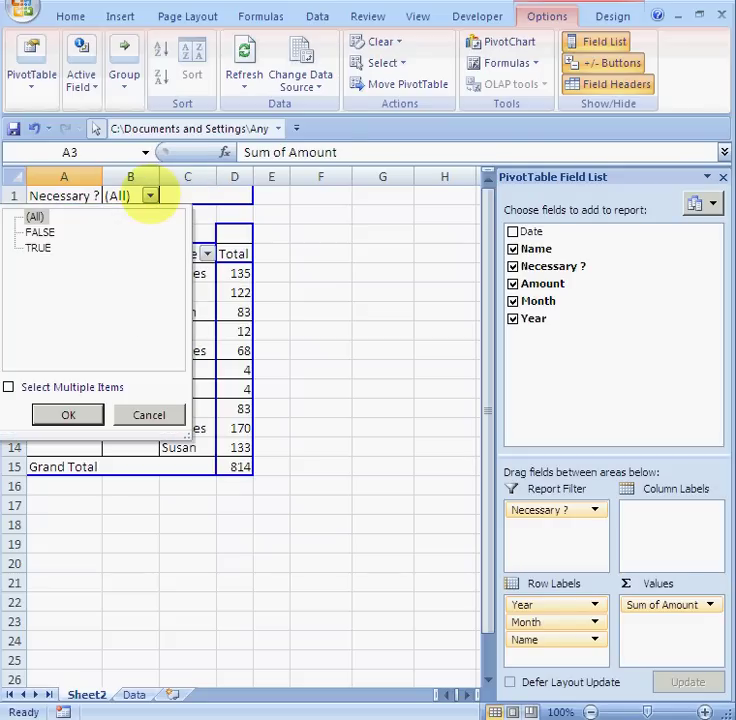
{"action": "left_click", "coordinate": [38, 247]}
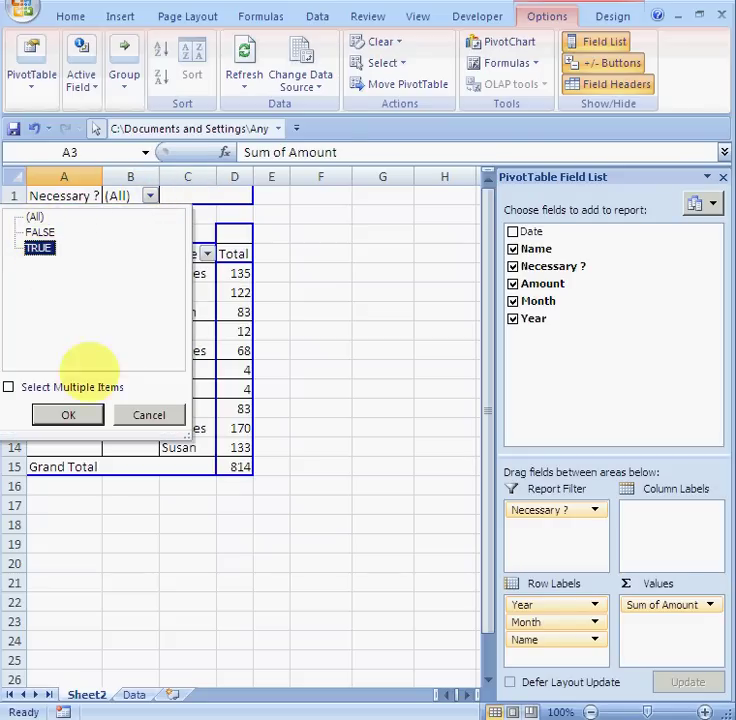
{"action": "left_click", "coordinate": [68, 415]}
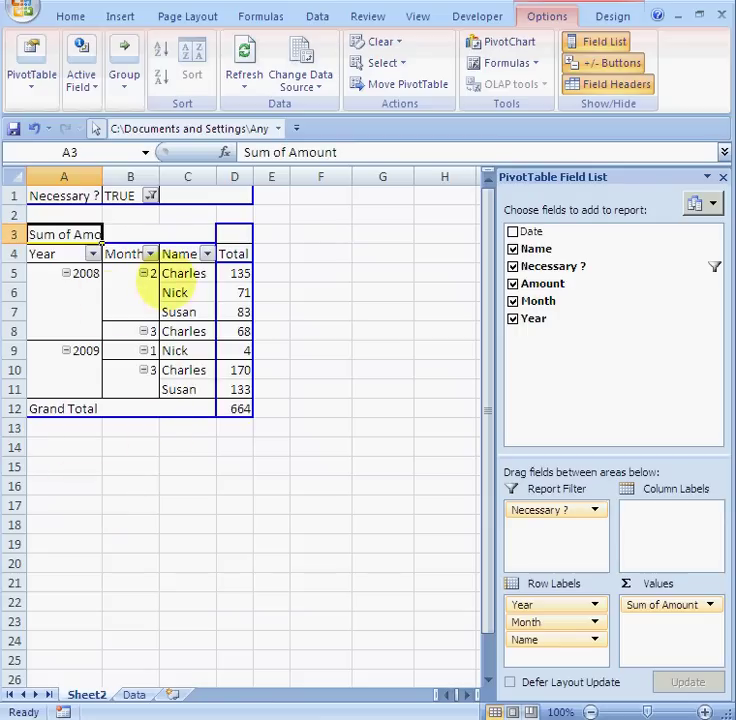
Step: Move Necessary ? from the report filter to Column Labels, splitting totals into FALSE 150 and TRUE 664
{"action": "left_click", "coordinate": [88, 195]}
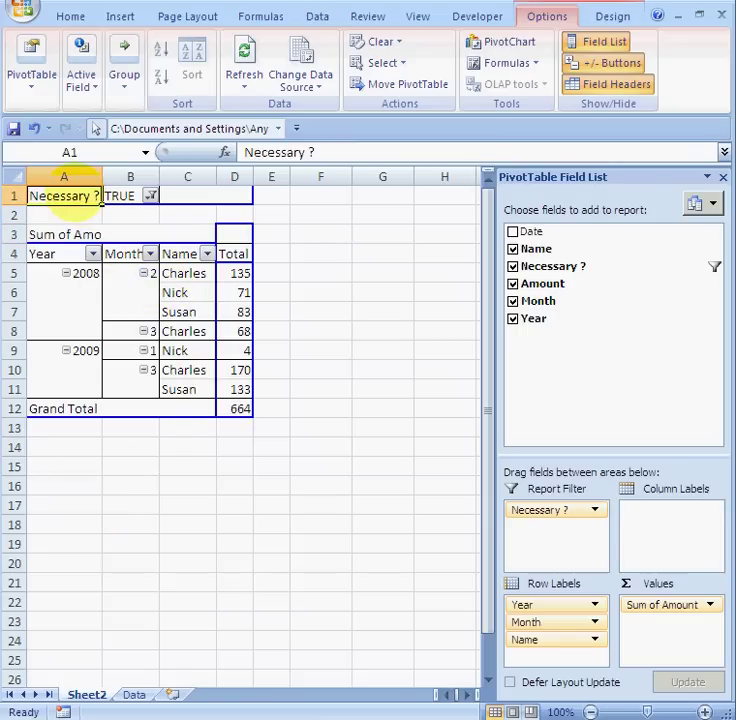
{"action": "left_click_drag", "start_coordinate": [100, 197], "coordinate": [235, 260]}
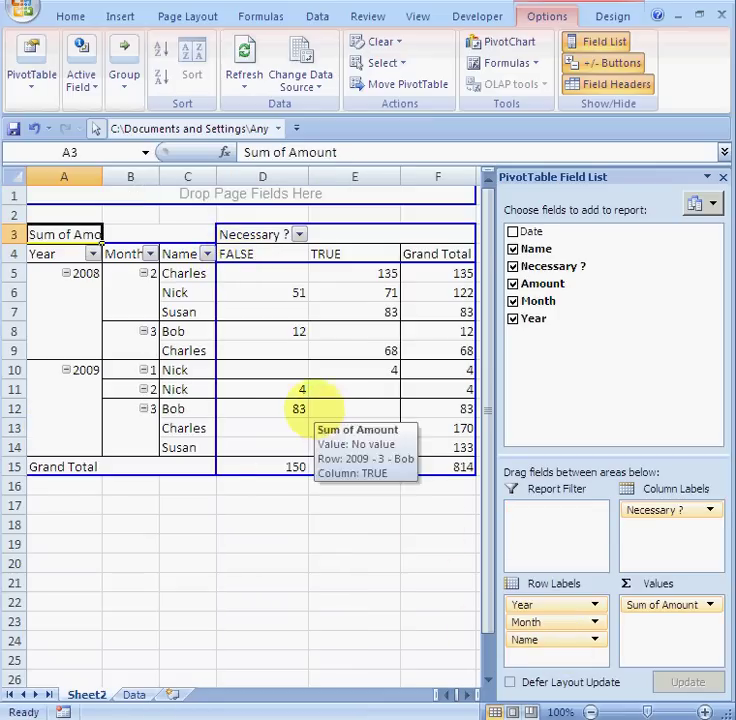
{"action": "mouse_move", "coordinate": [262, 280]}
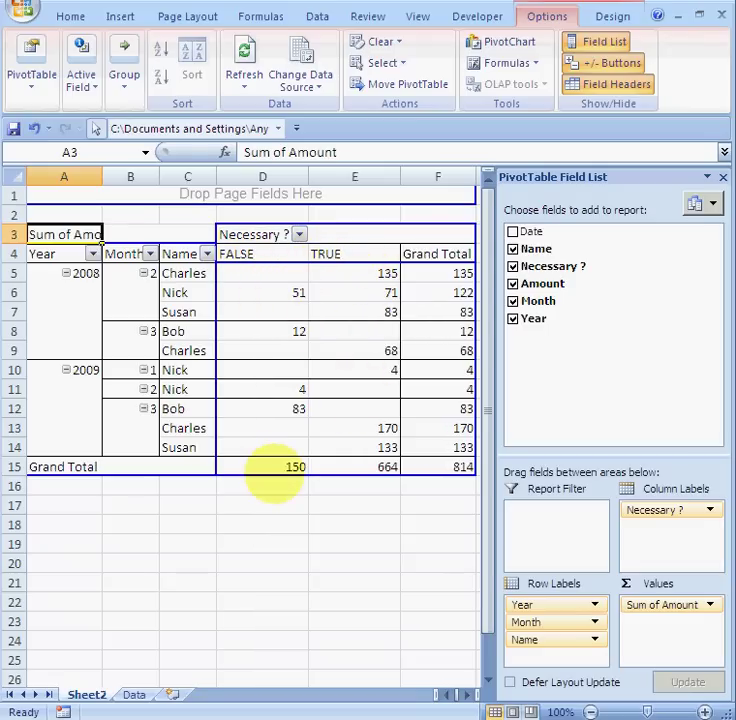
{"action": "mouse_move", "coordinate": [272, 479]}
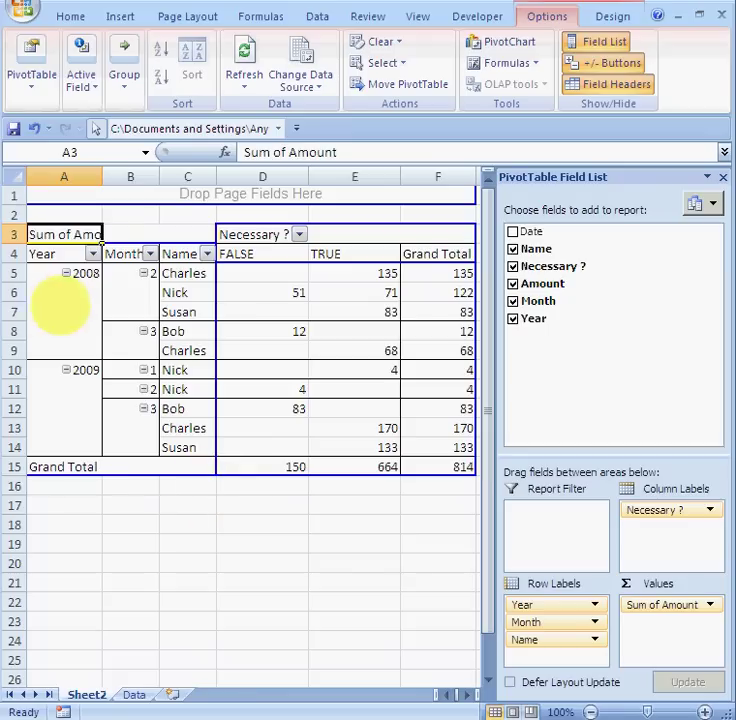
Step: Move Year, Month and Necessary ? into the Report Filter area, leaving Sum of Amount by Name
{"action": "left_click_drag", "start_coordinate": [50, 258], "coordinate": [66, 194]}
{"action": "left_click_drag", "start_coordinate": [50, 255], "coordinate": [72, 210]}
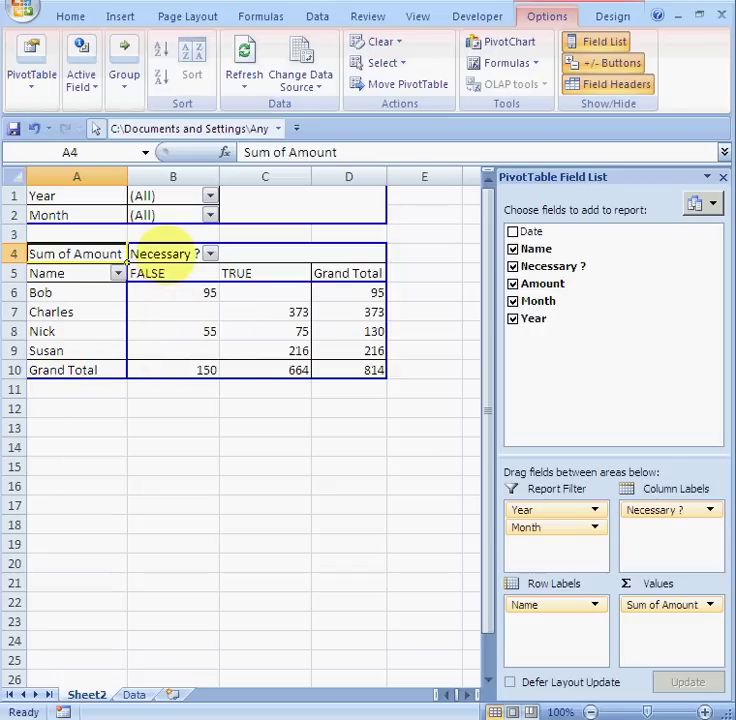
{"action": "left_click_drag", "start_coordinate": [168, 252], "coordinate": [103, 213]}
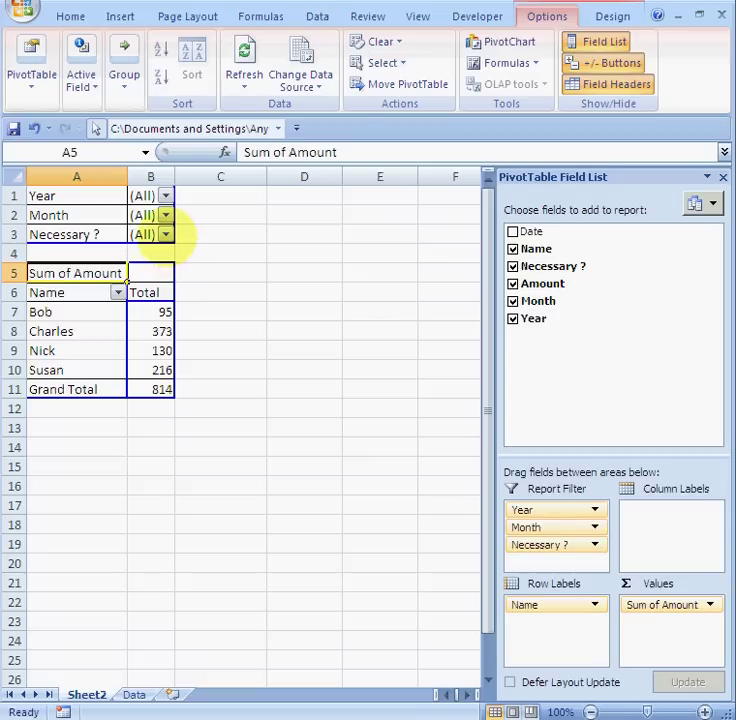
{"action": "left_click", "coordinate": [166, 234]}
{"action": "left_click", "coordinate": [36, 286]}
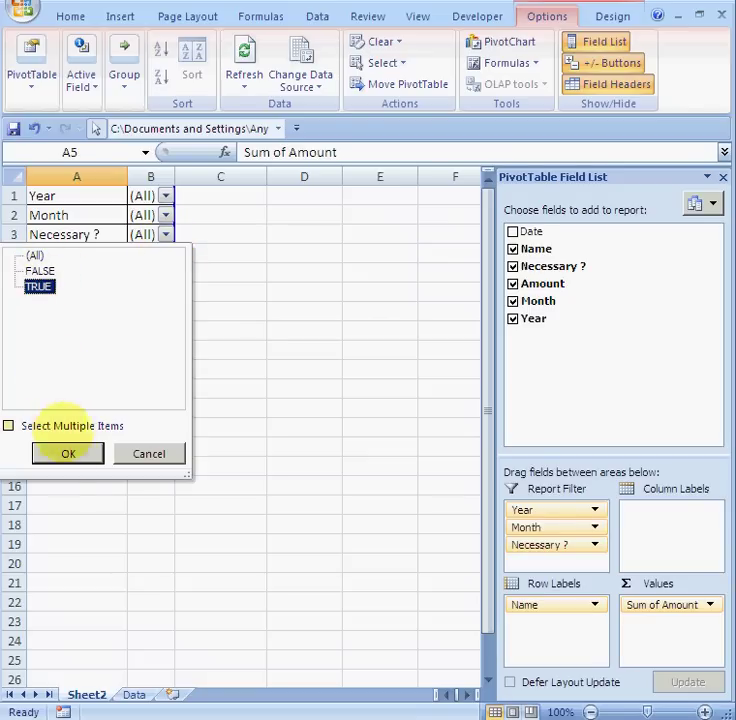
{"action": "left_click", "coordinate": [66, 453]}
{"action": "left_click", "coordinate": [170, 234]}
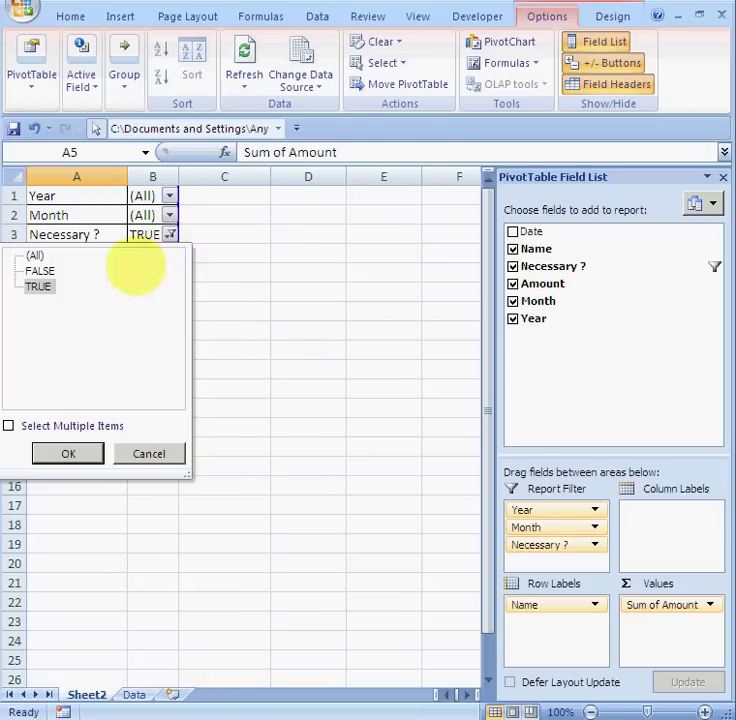
{"action": "left_click", "coordinate": [40, 271]}
{"action": "left_click", "coordinate": [62, 453]}
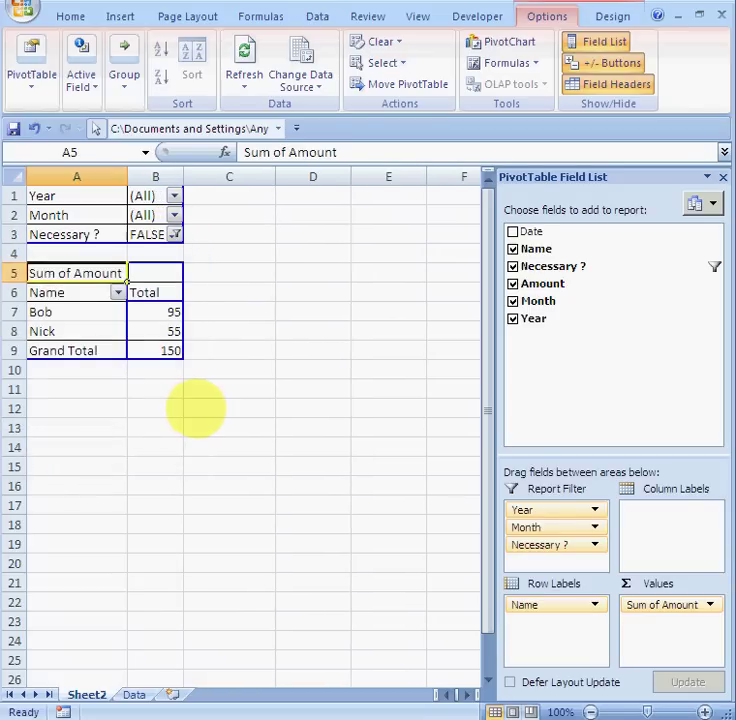
{"action": "left_click", "coordinate": [174, 196]}
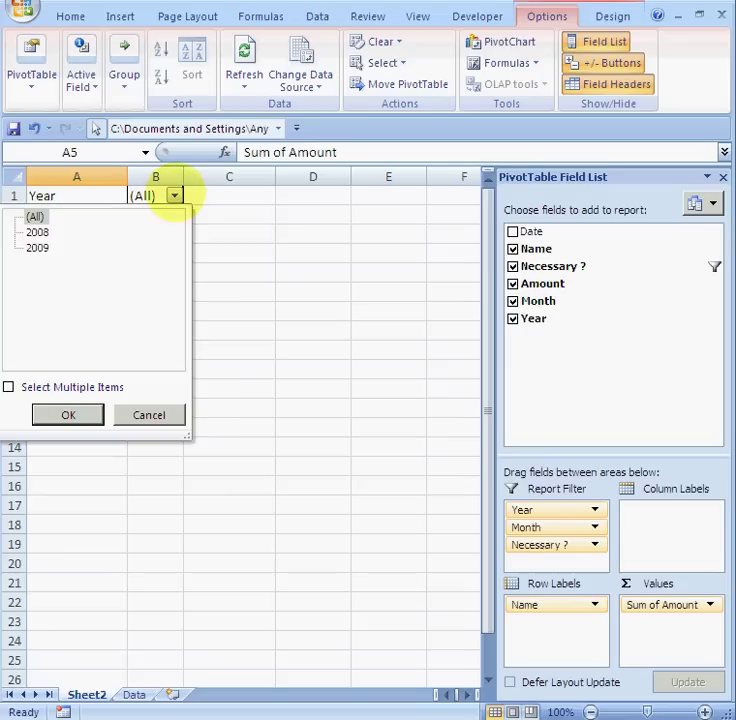
{"action": "left_click", "coordinate": [37, 232]}
{"action": "left_click", "coordinate": [68, 414]}
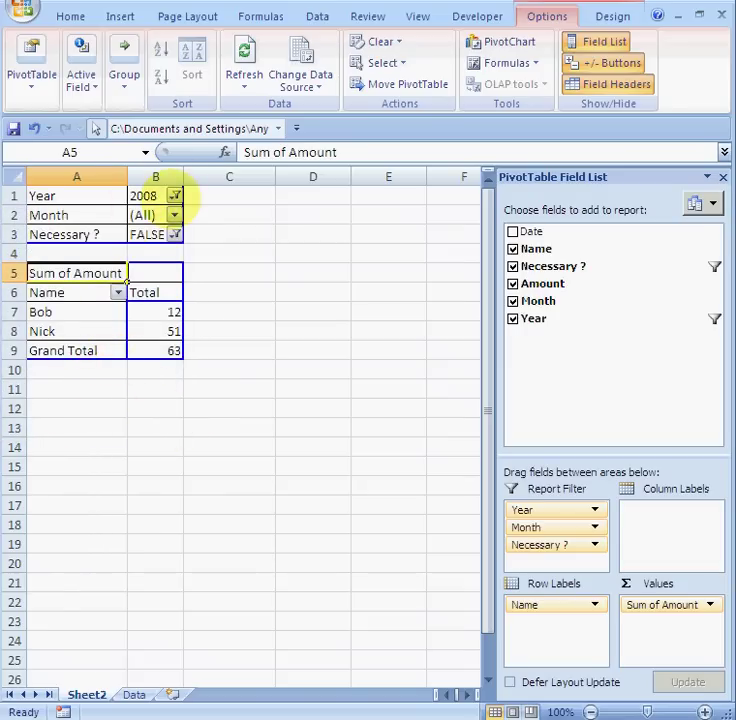
{"action": "left_click", "coordinate": [174, 196]}
{"action": "left_click", "coordinate": [35, 216]}
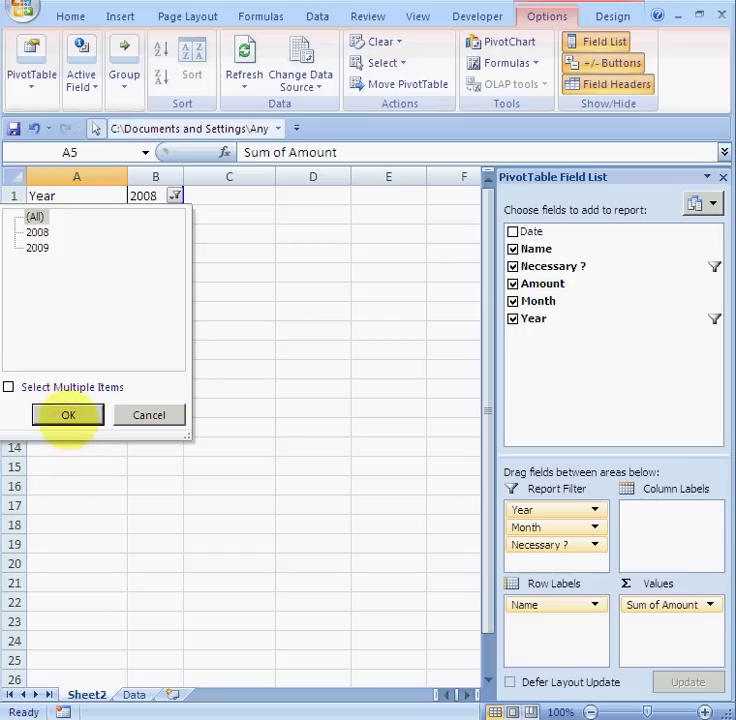
{"action": "left_click", "coordinate": [68, 414]}
{"action": "left_click", "coordinate": [174, 196]}
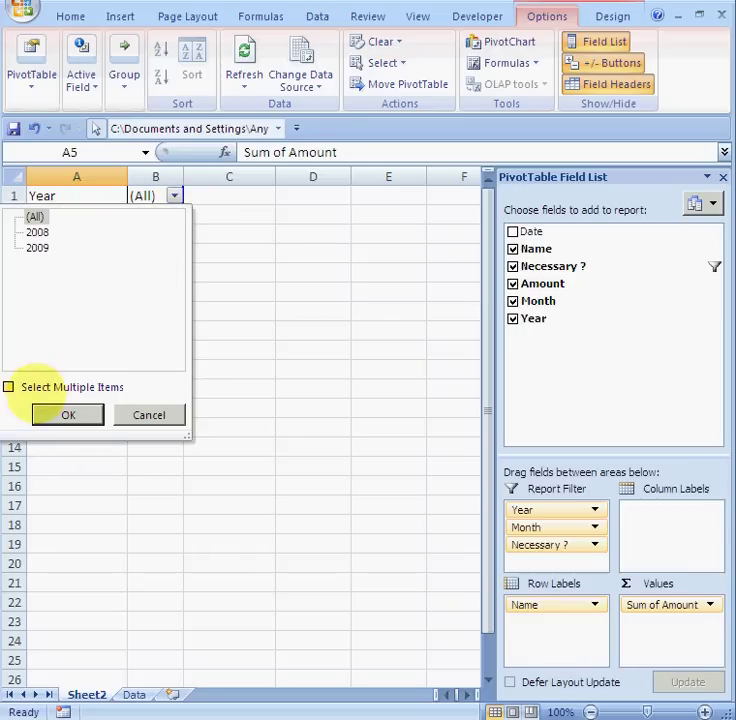
{"action": "left_click", "coordinate": [8, 386]}
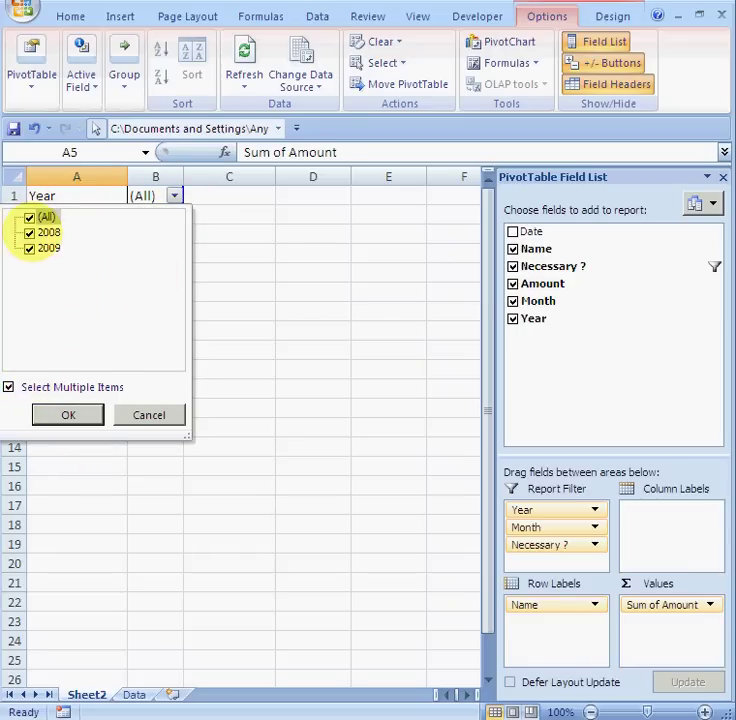
{"action": "left_click", "coordinate": [145, 413]}
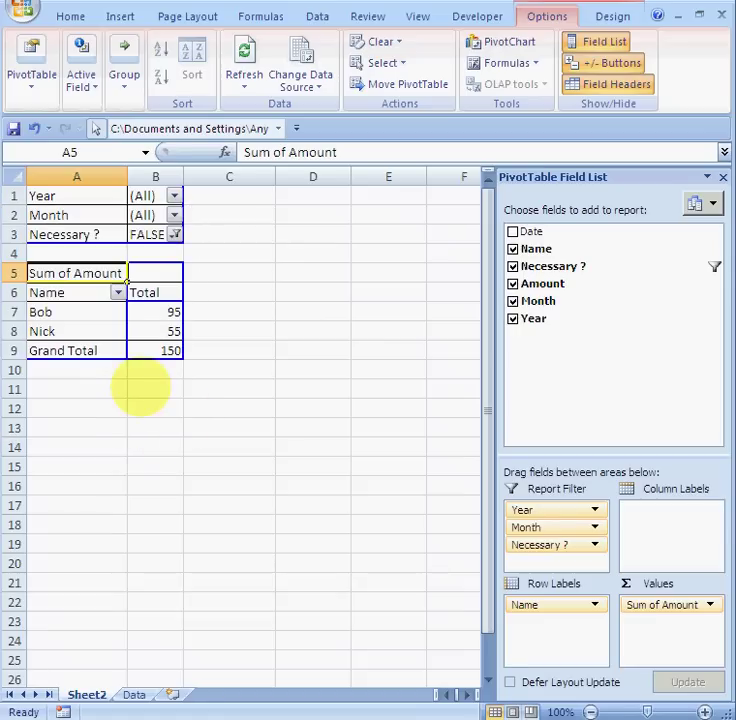
{"action": "left_click", "coordinate": [175, 234]}
{"action": "left_click", "coordinate": [35, 256]}
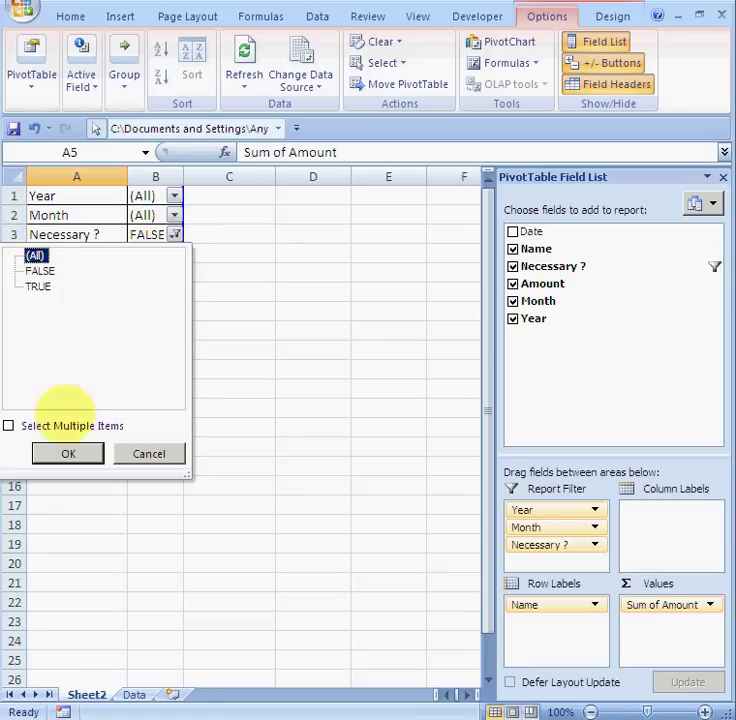
{"action": "left_click", "coordinate": [68, 453]}
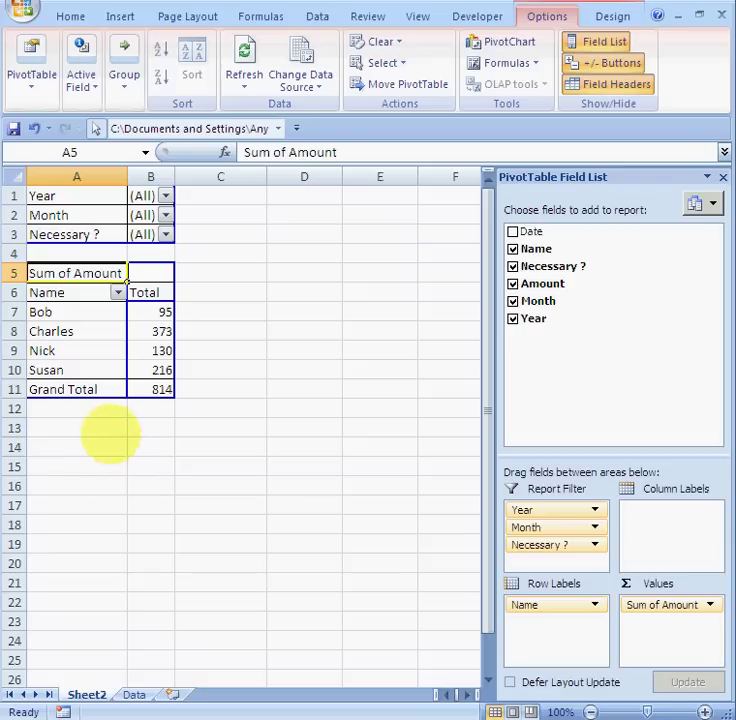
Step: Return Year to the rows above Name and summarize Amount by Average, Grand Total 45.22222222
{"action": "left_click_drag", "start_coordinate": [45, 196], "coordinate": [55, 305]}
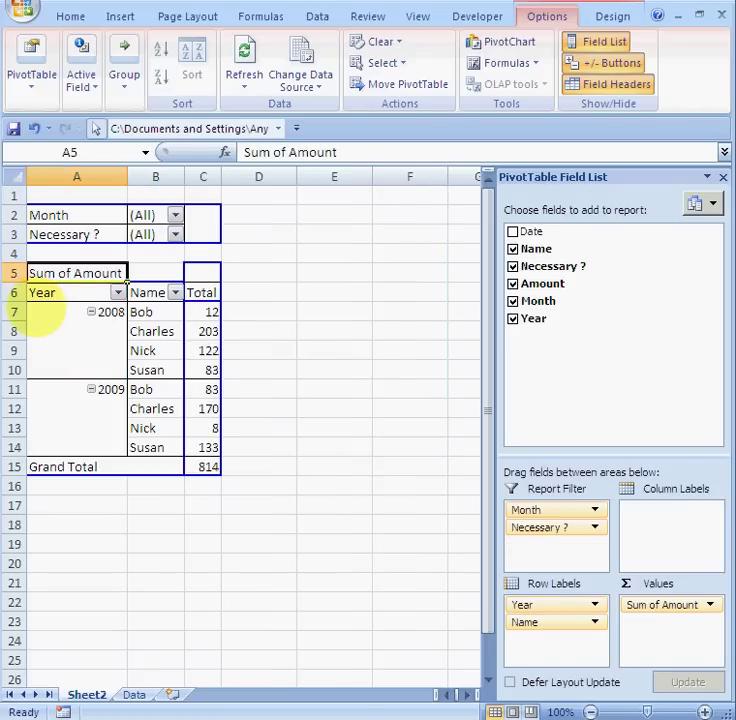
{"action": "left_click", "coordinate": [204, 313]}
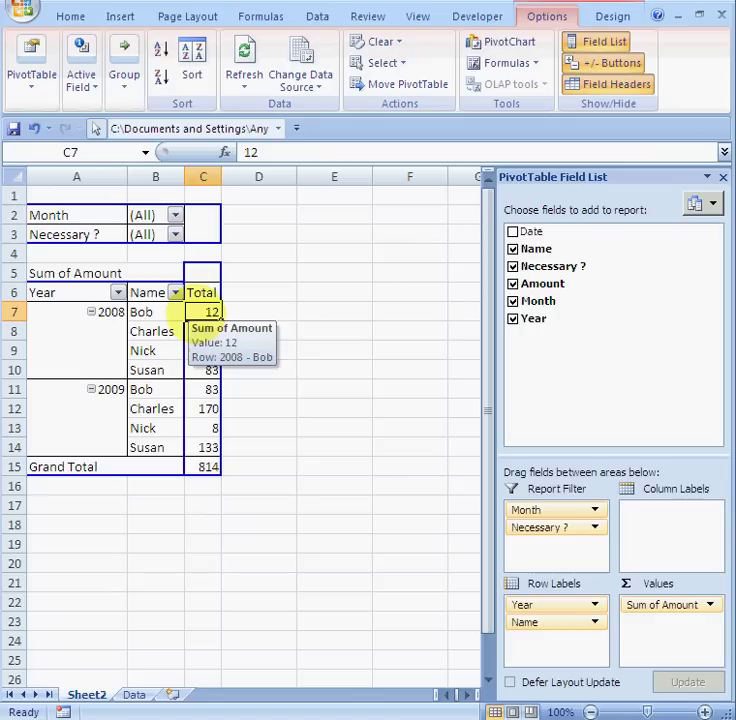
{"action": "right_click", "coordinate": [204, 313]}
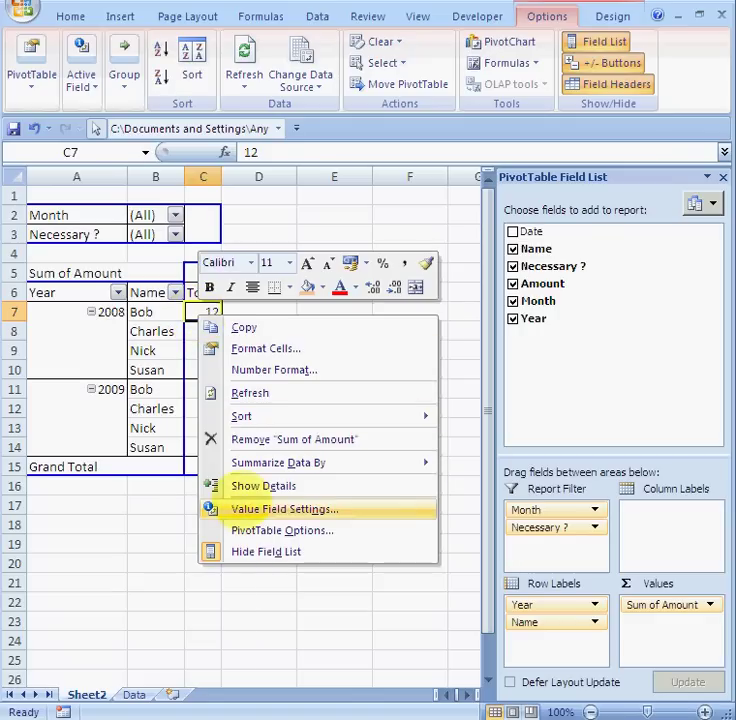
{"action": "left_click", "coordinate": [245, 508]}
{"action": "left_click", "coordinate": [118, 539]}
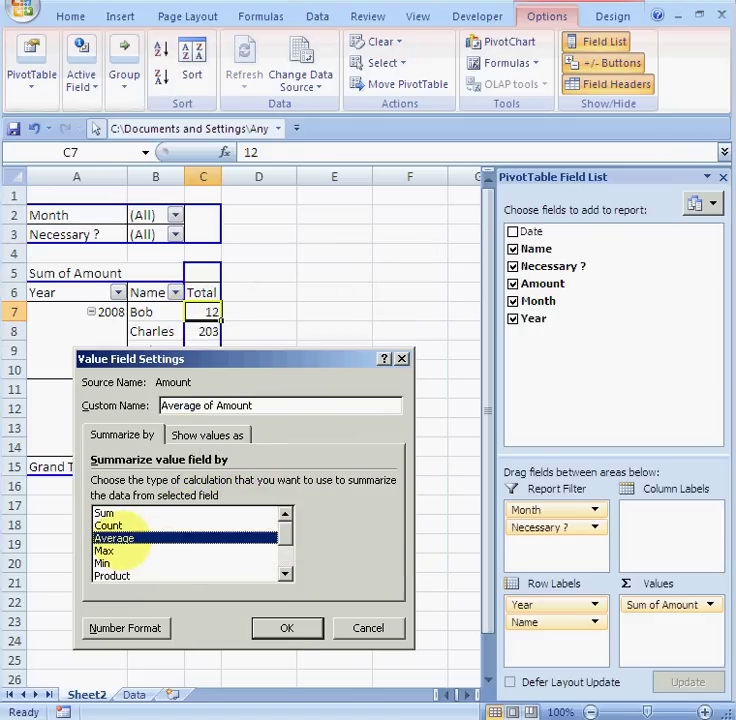
{"action": "left_click", "coordinate": [286, 628]}
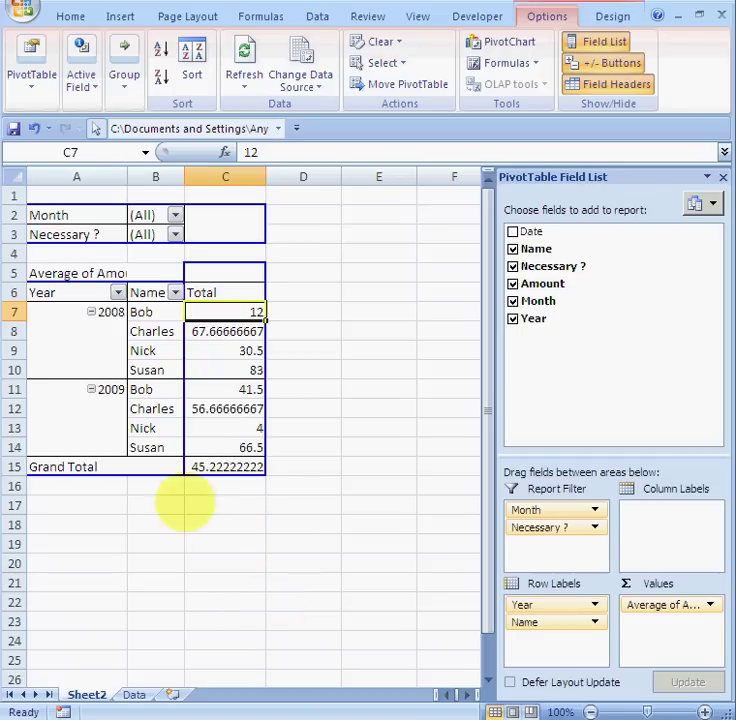
{"action": "left_click", "coordinate": [140, 316]}
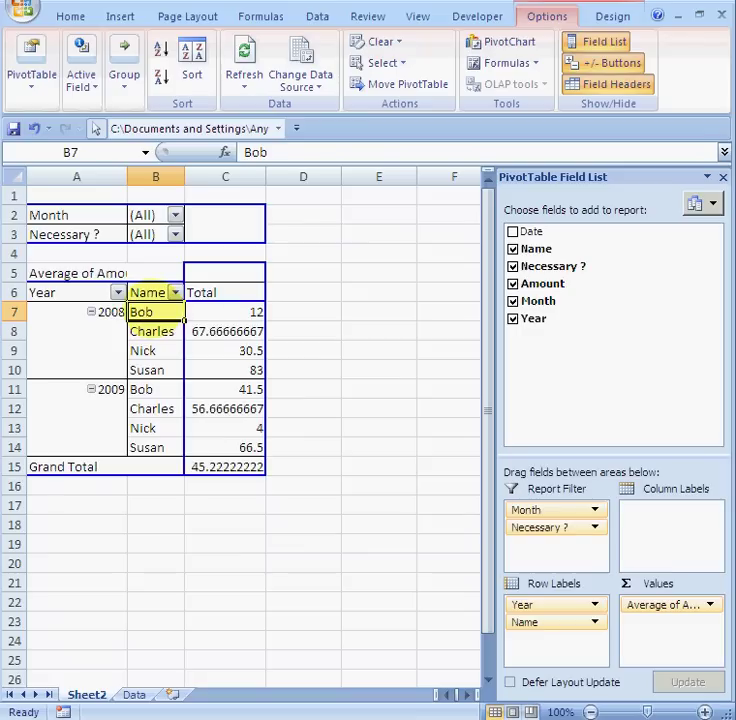
Step: Show Date as the detail field beneath Bob's row in the pivot table
{"action": "double_click", "coordinate": [148, 314]}
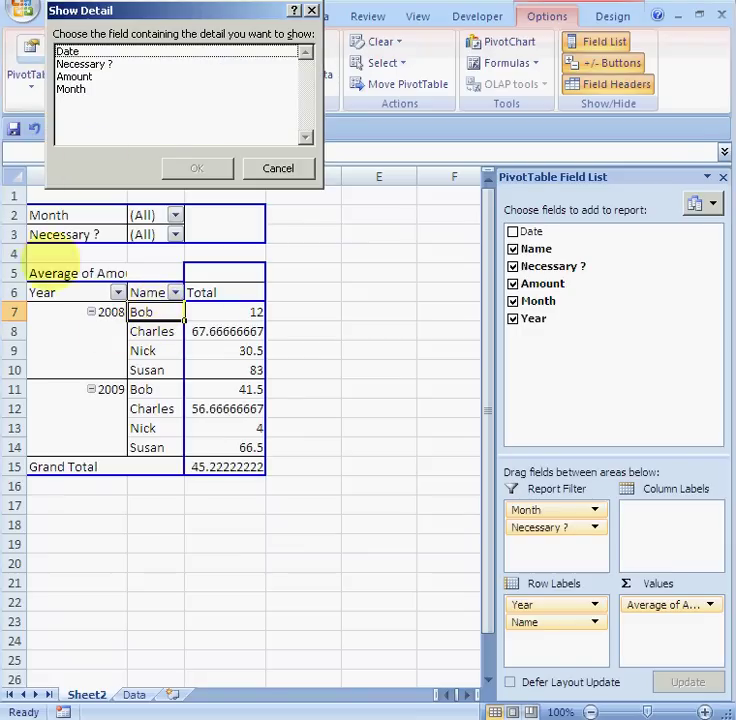
{"action": "left_click_drag", "start_coordinate": [175, 13], "coordinate": [207, 147]}
{"action": "left_click", "coordinate": [99, 184]}
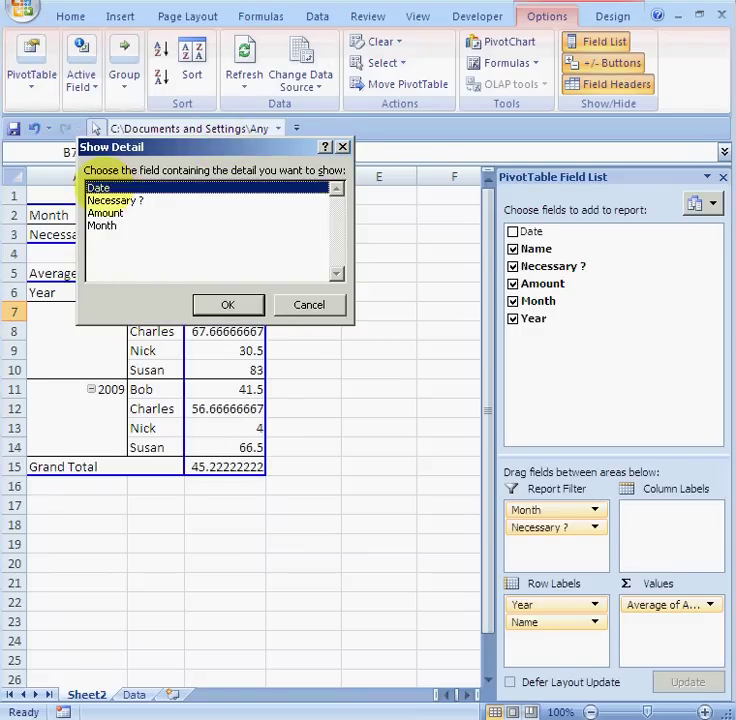
{"action": "left_click", "coordinate": [224, 305]}
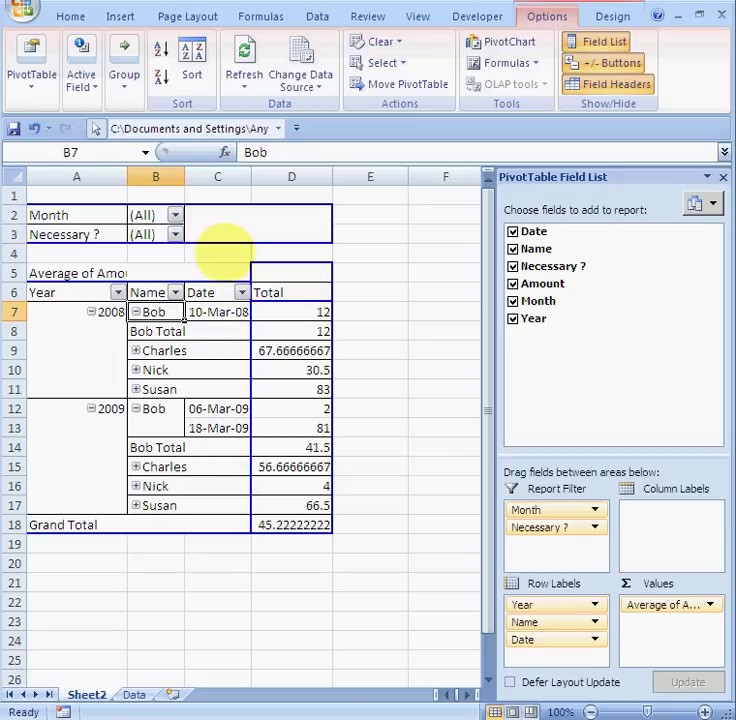
Step: Expand Charles under 2008 to list his individual dated amounts
{"action": "left_click", "coordinate": [133, 350]}
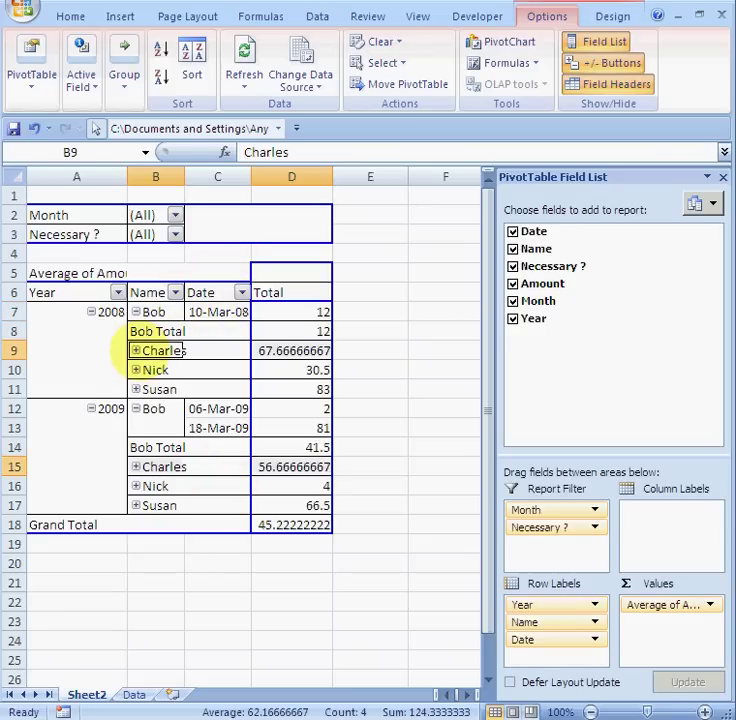
{"action": "left_click", "coordinate": [135, 350]}
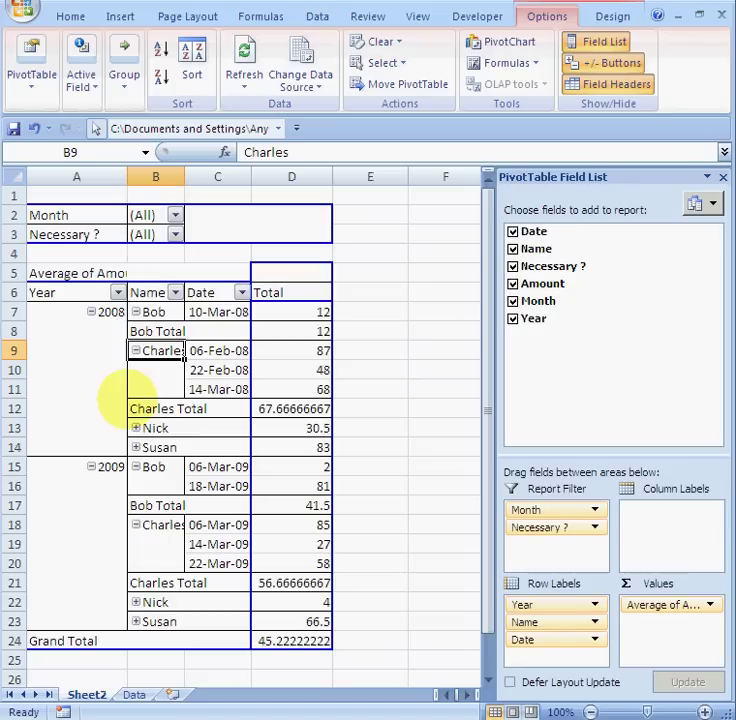
{"action": "left_click", "coordinate": [360, 409]}
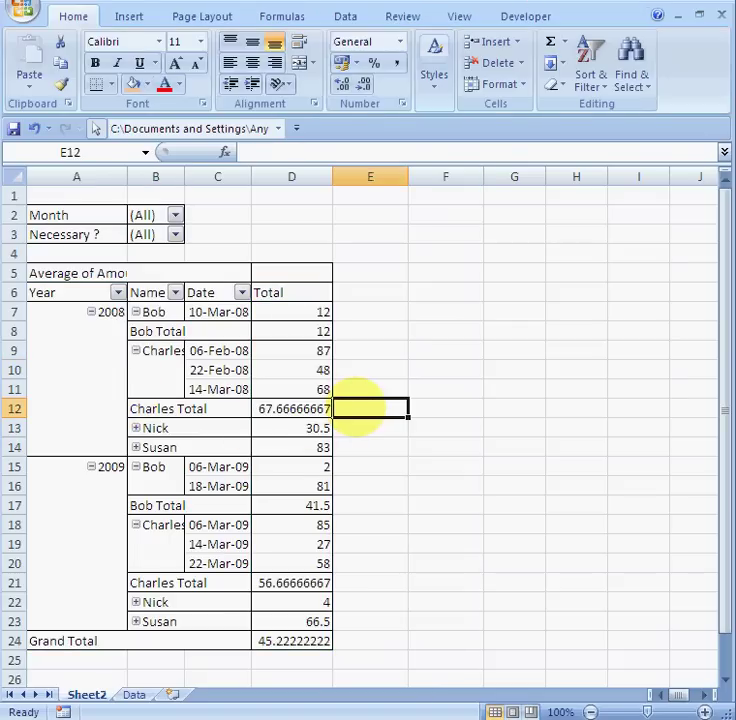